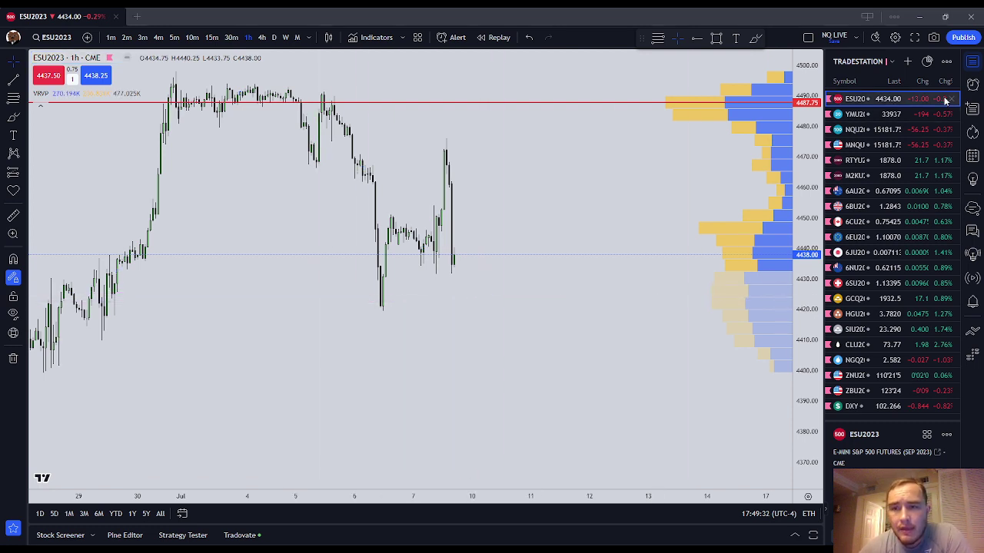
Step: Examine the hourly ES price action from late June to July 7 against the visible-range volume profile
scroll(562, 120, "down", 3)
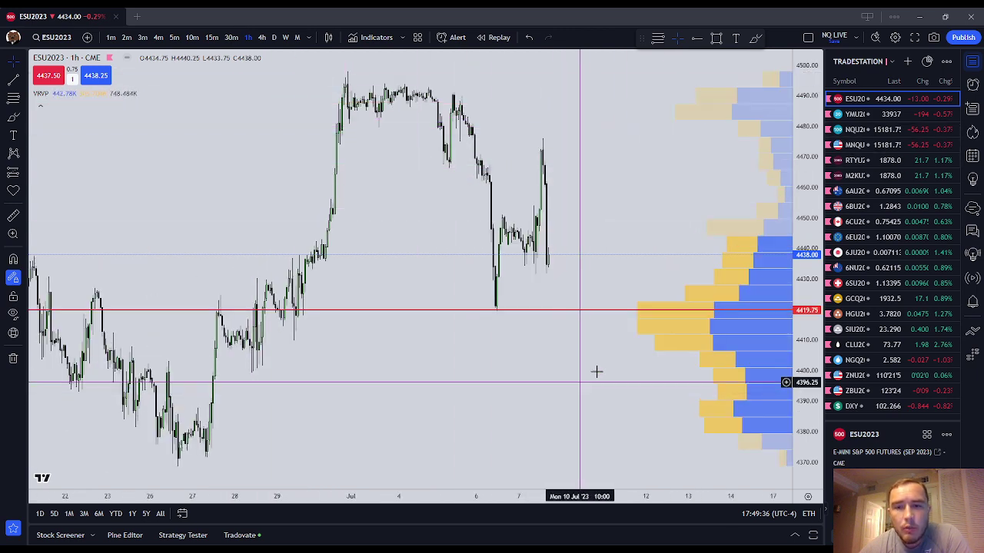
mouse_move(813, 303)
left_mouse_down()
mouse_move(813, 327)
mouse_move(813, 296)
left_mouse_up()
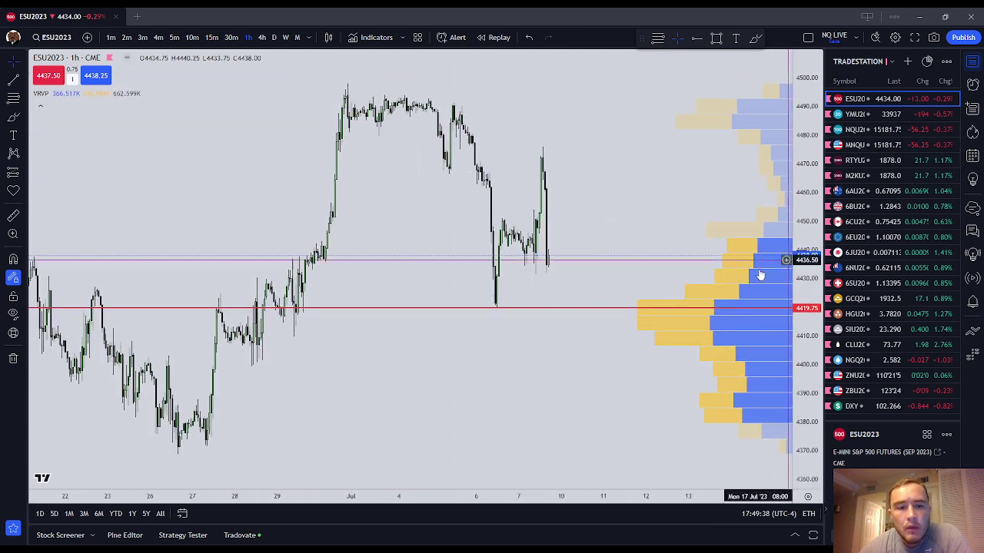
scroll(624, 319, "up", 1)
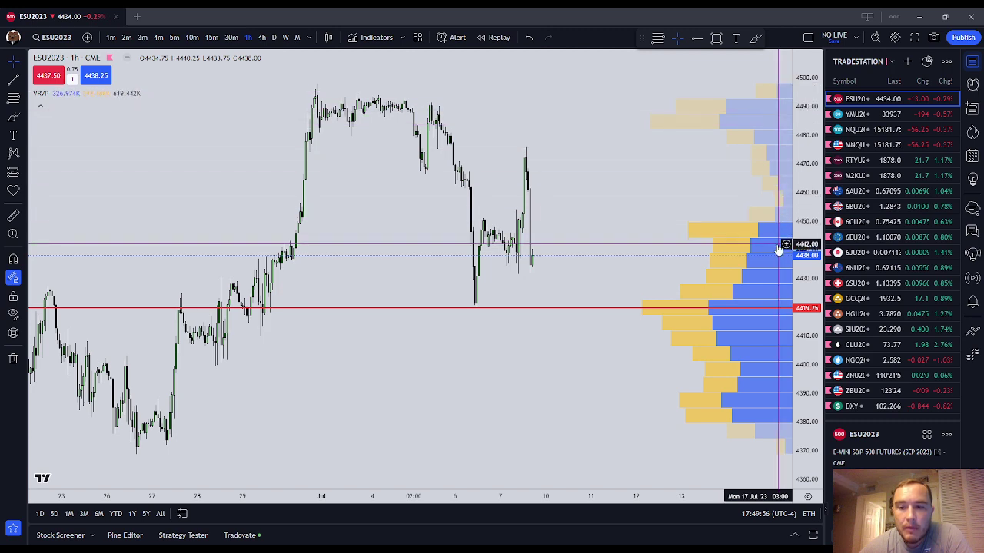
left_click_drag(429, 494, 453, 492)
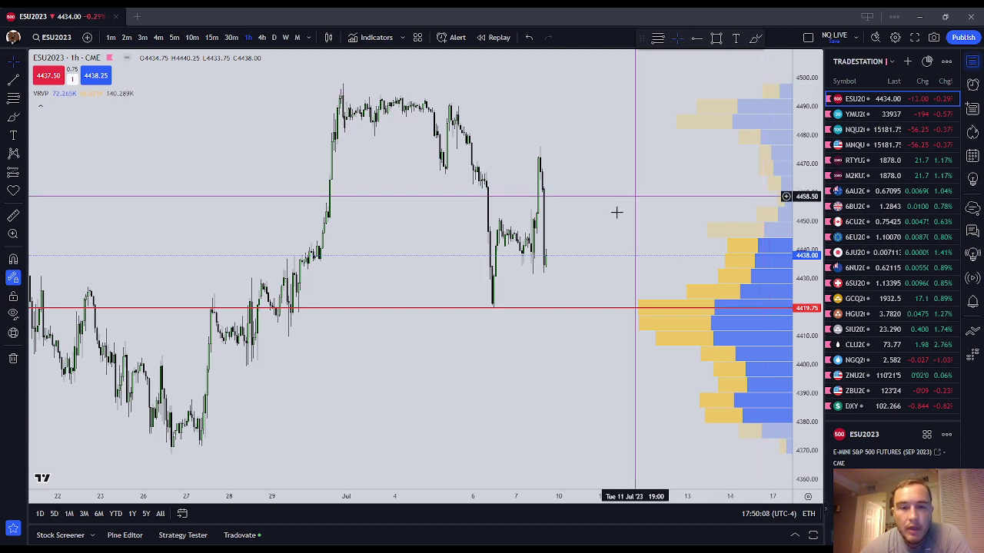
scroll(593, 180, "up", 2)
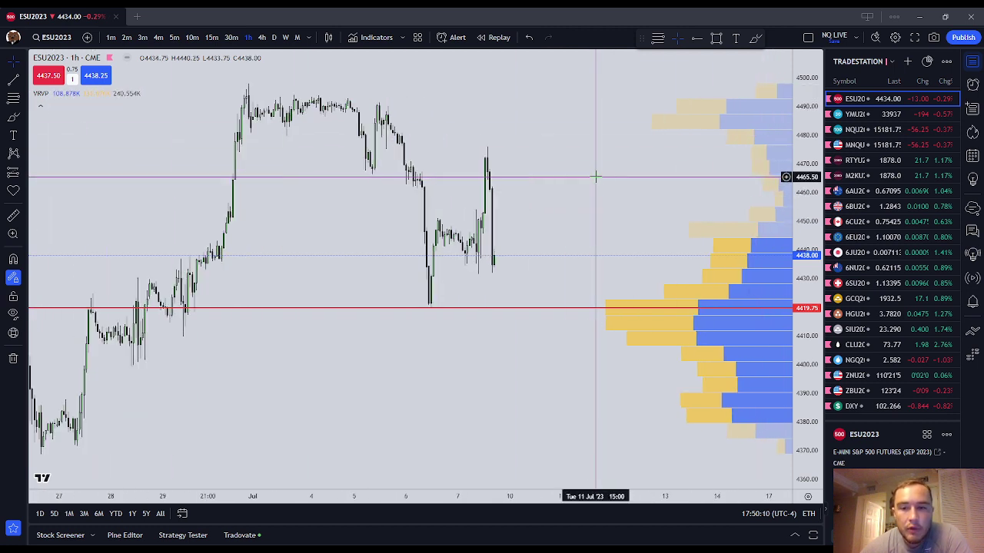
left_click_drag(597, 172, 786, 217)
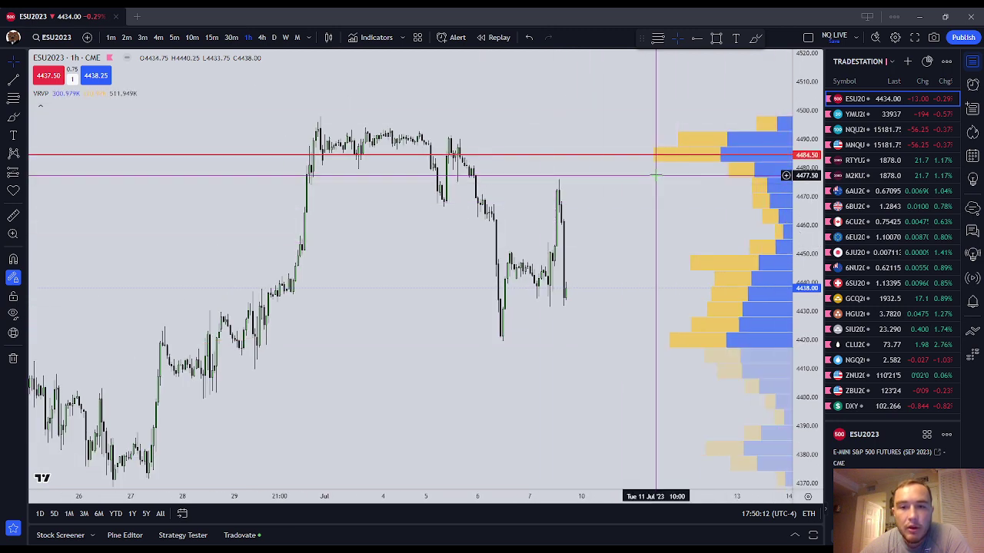
scroll(553, 212, "up", 2)
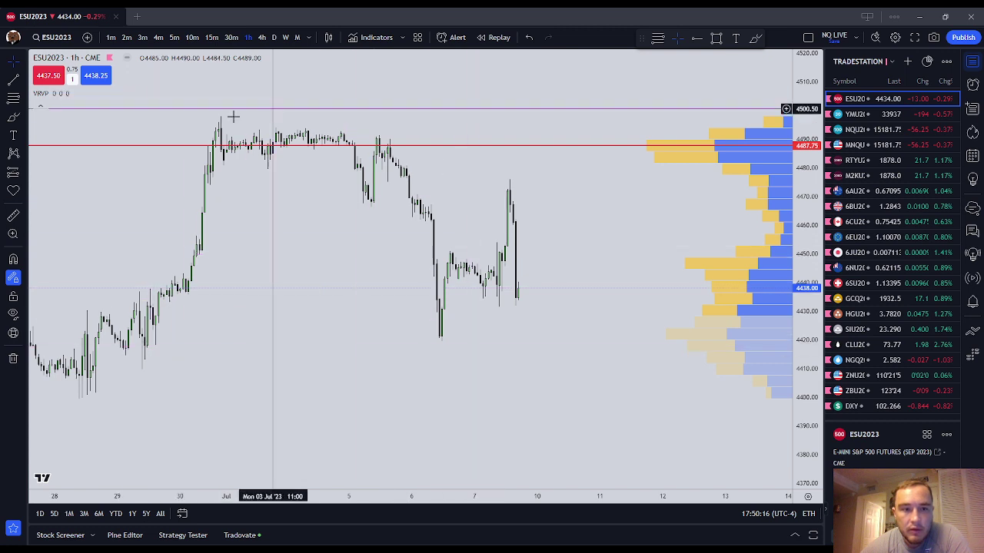
scroll(385, 182, "down", 2)
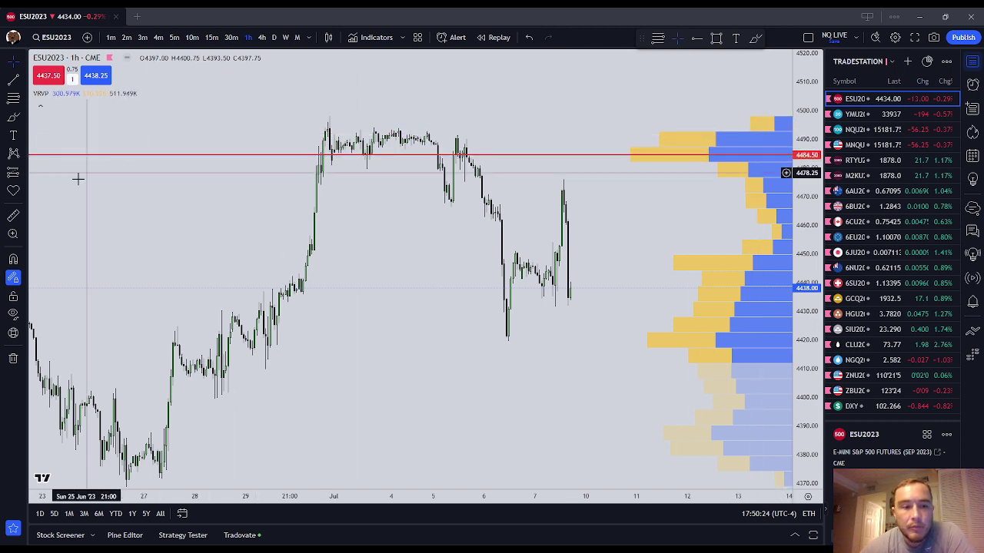
scroll(668, 154, "up", 1)
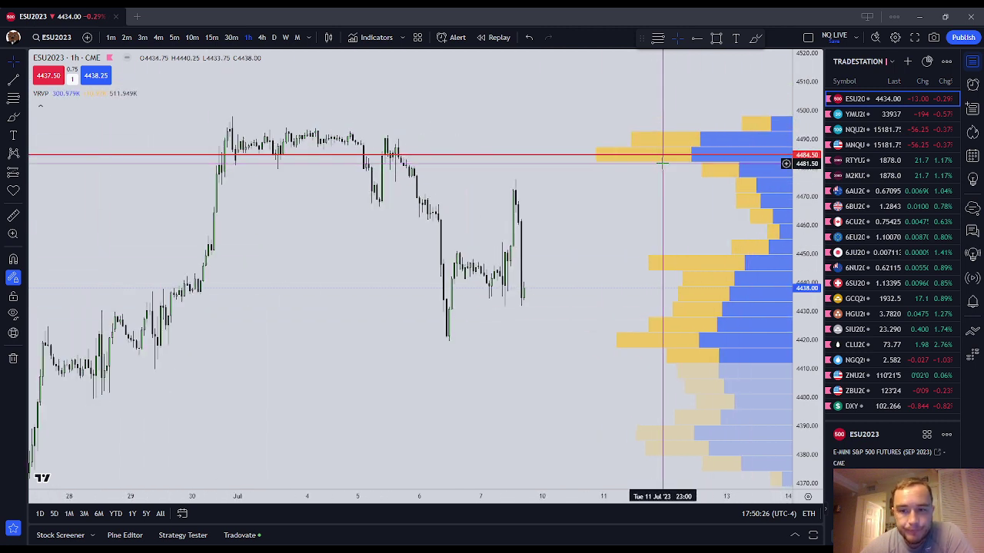
scroll(652, 173, "down", 1)
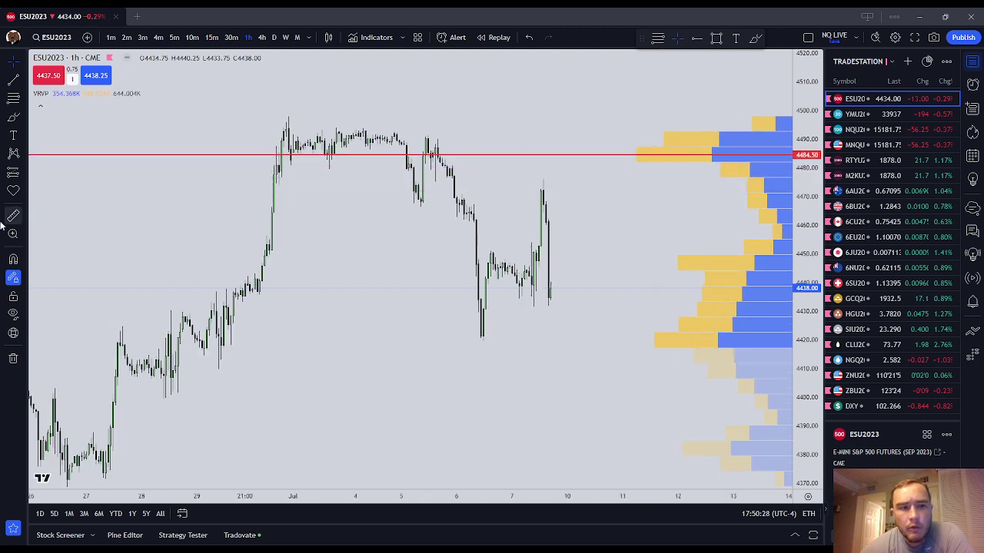
Step: Brush outlines around the volume profile's high-volume node at 4484.50 and the low-volume area between about 4449 and 4476
left_click(12, 119)
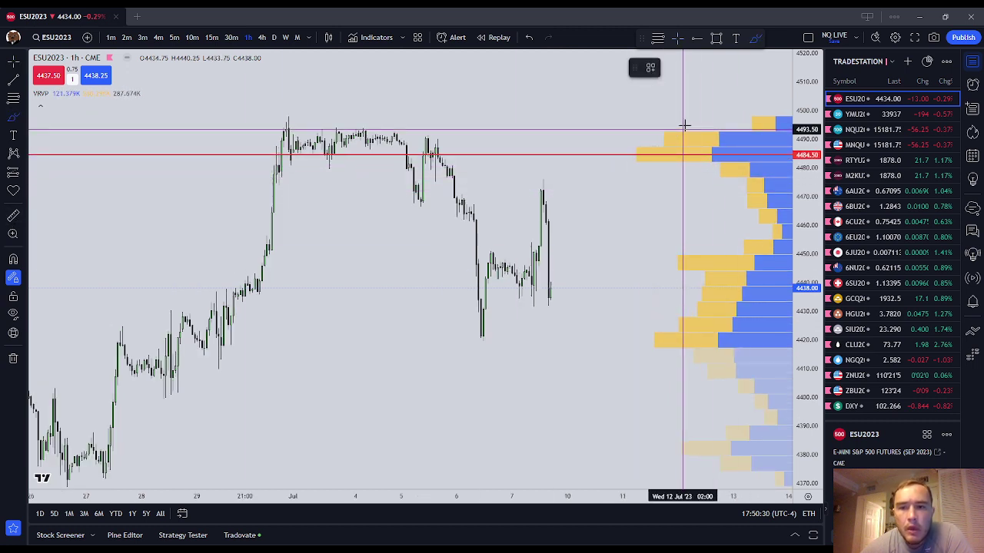
mouse_move(783, 148)
left_mouse_down()
mouse_move(603, 152)
mouse_move(653, 168)
mouse_move(736, 169)
left_mouse_up()
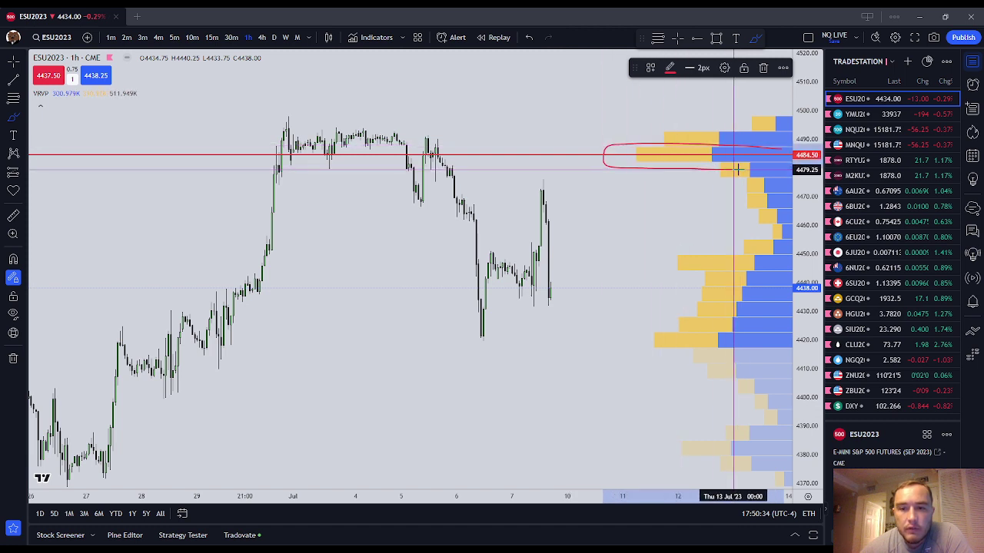
left_click_drag(784, 148, 783, 149)
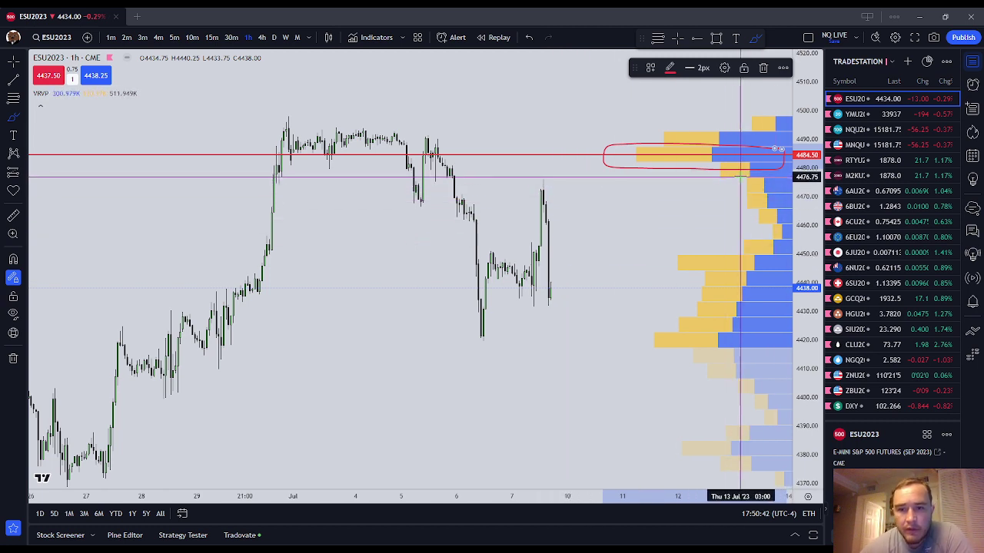
mouse_move(725, 200)
left_mouse_down()
mouse_move(719, 244)
mouse_move(782, 255)
left_mouse_up()
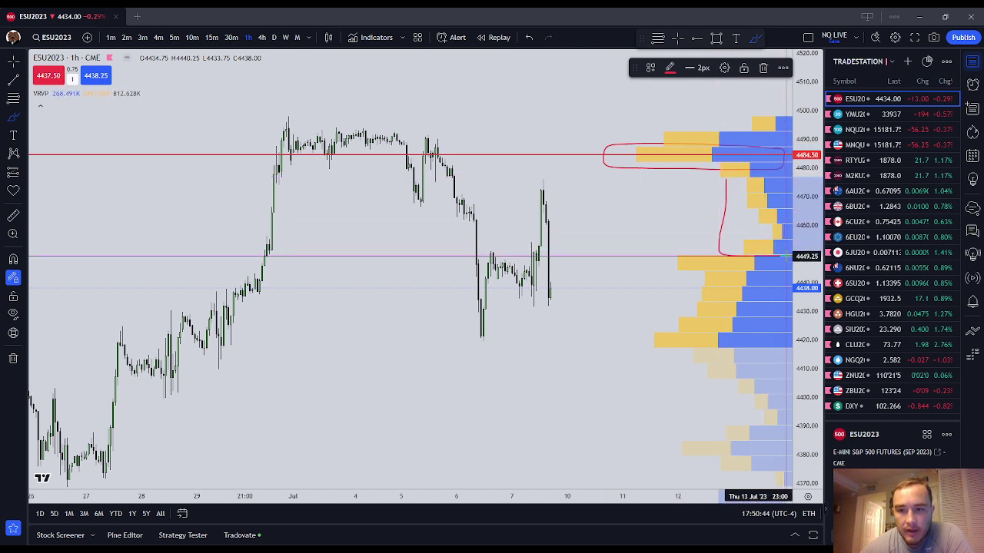
mouse_move(785, 206)
left_mouse_down()
mouse_move(784, 185)
mouse_move(729, 179)
left_mouse_up()
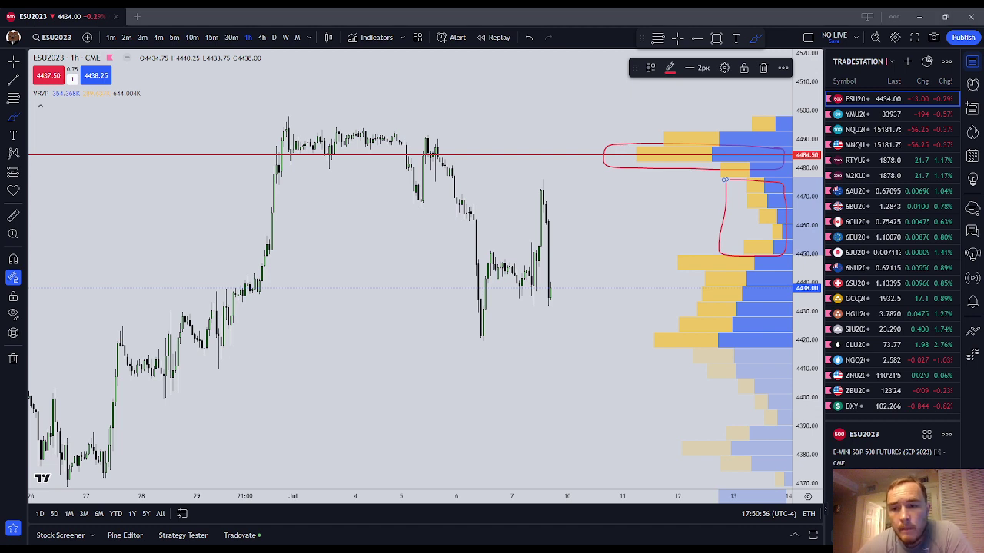
Step: Switch the chart to the 30-minute timeframe and brush an outline around the July 6–7 consolidation near 4445.75
scroll(650, 171, "up", 3)
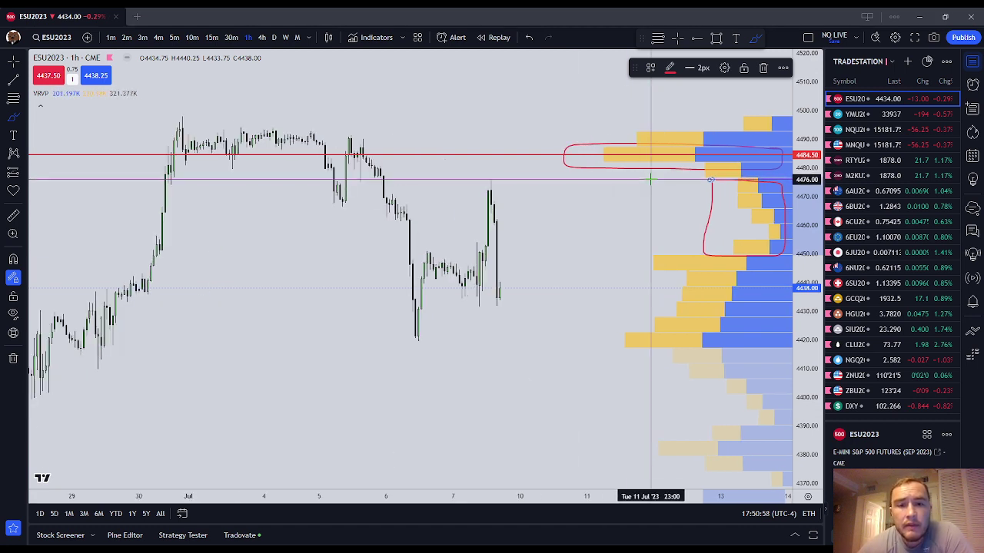
left_click(231, 37)
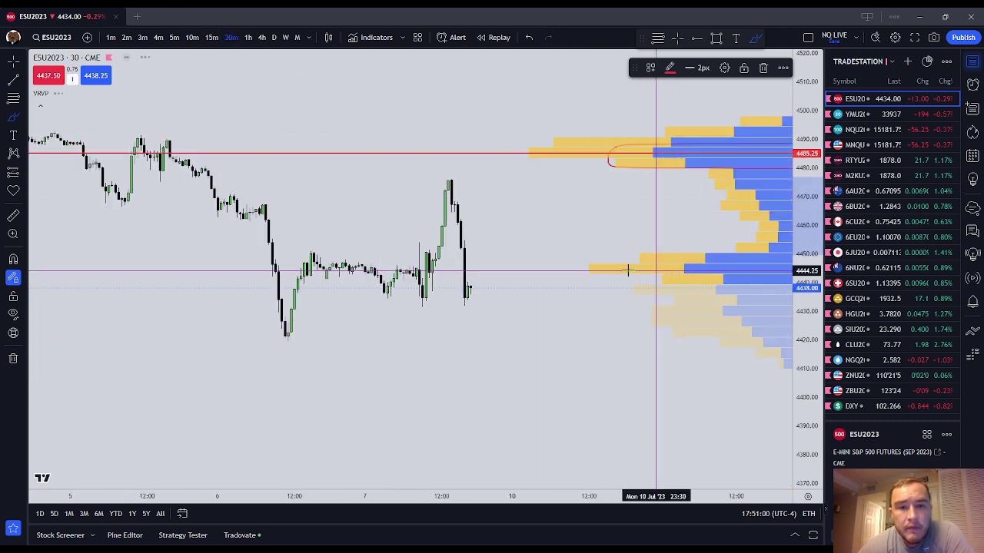
left_click_drag(586, 208, 591, 252)
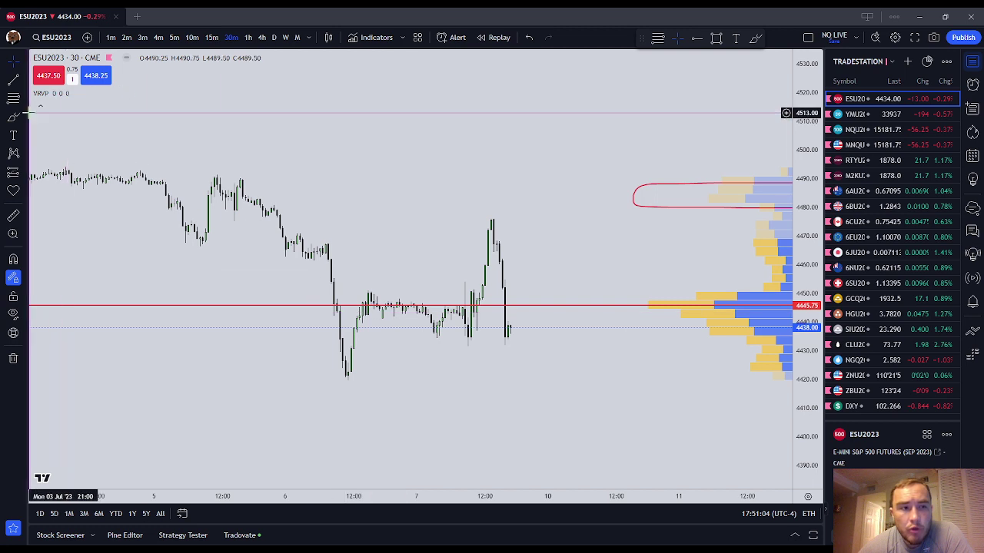
left_click(153, 305)
mouse_move(351, 300)
left_mouse_down()
mouse_move(397, 318)
mouse_move(474, 317)
mouse_move(484, 298)
mouse_move(354, 296)
left_mouse_up()
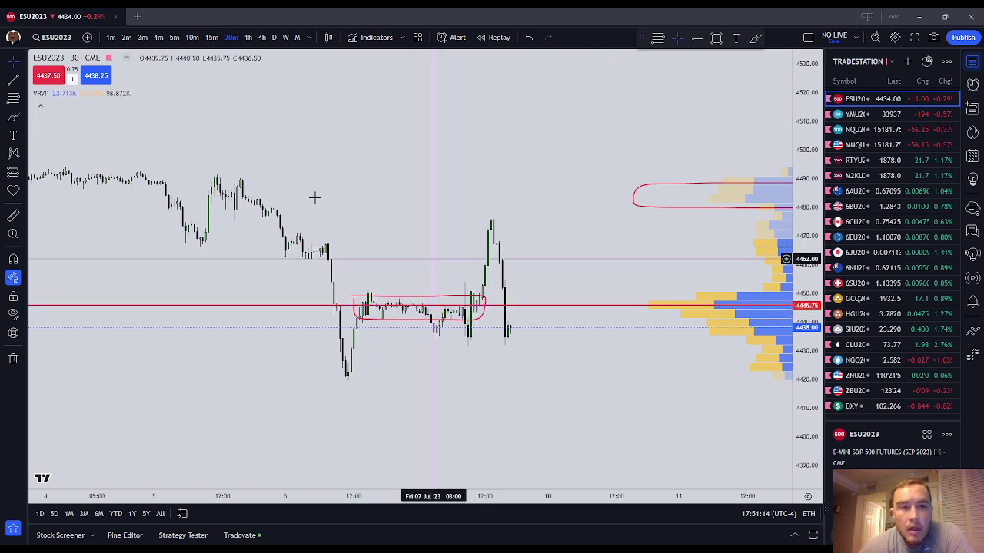
Step: Return to the 1-hour timeframe and reposition both brush outlines, moving the wide one to the 4438 level and shifting the low-volume one slightly
left_click(247, 37)
left_click(763, 219)
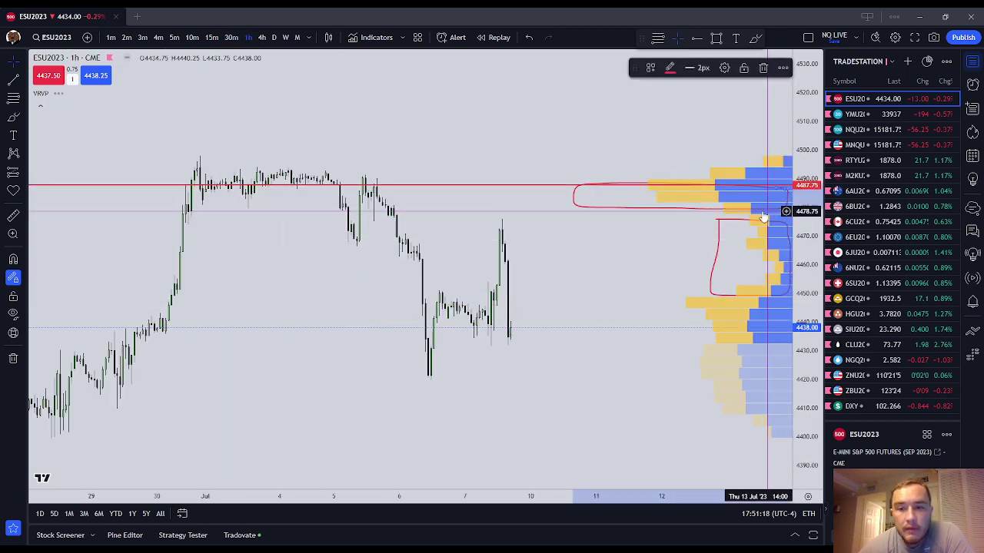
mouse_move(637, 208)
left_mouse_down()
mouse_move(630, 195)
mouse_move(238, 201)
mouse_move(340, 202)
mouse_move(541, 332)
mouse_move(469, 351)
mouse_move(674, 345)
mouse_move(621, 353)
left_mouse_up()
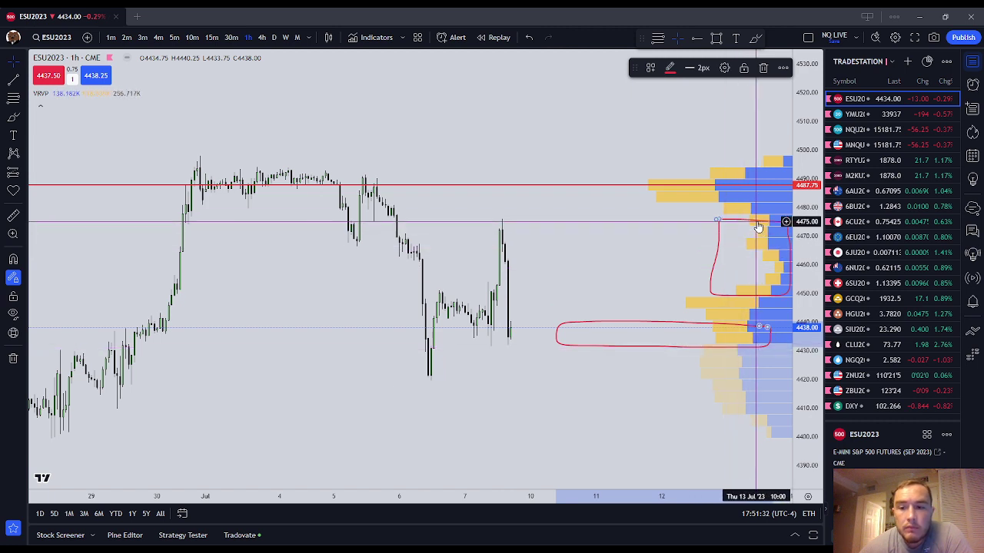
left_click_drag(757, 227, 756, 223)
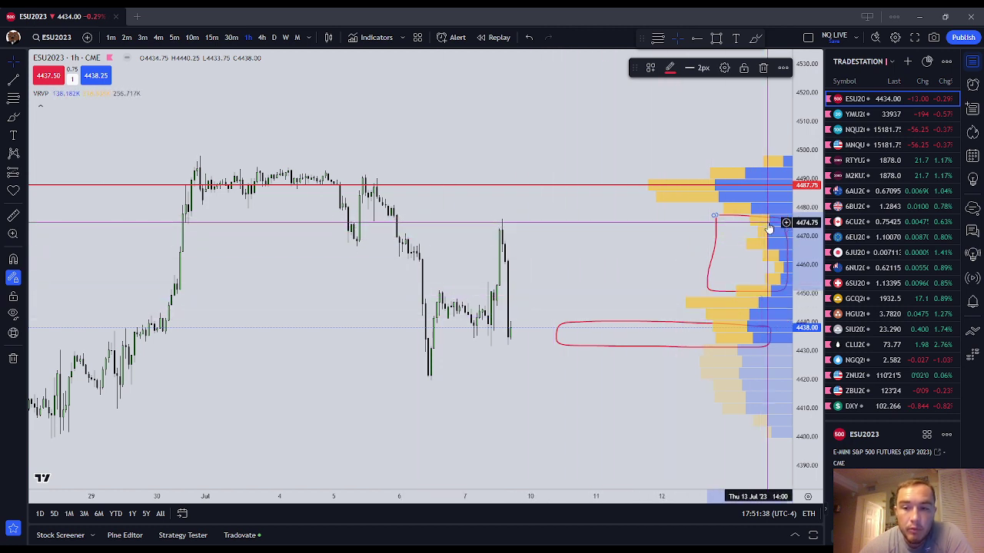
left_click_drag(767, 223, 772, 222)
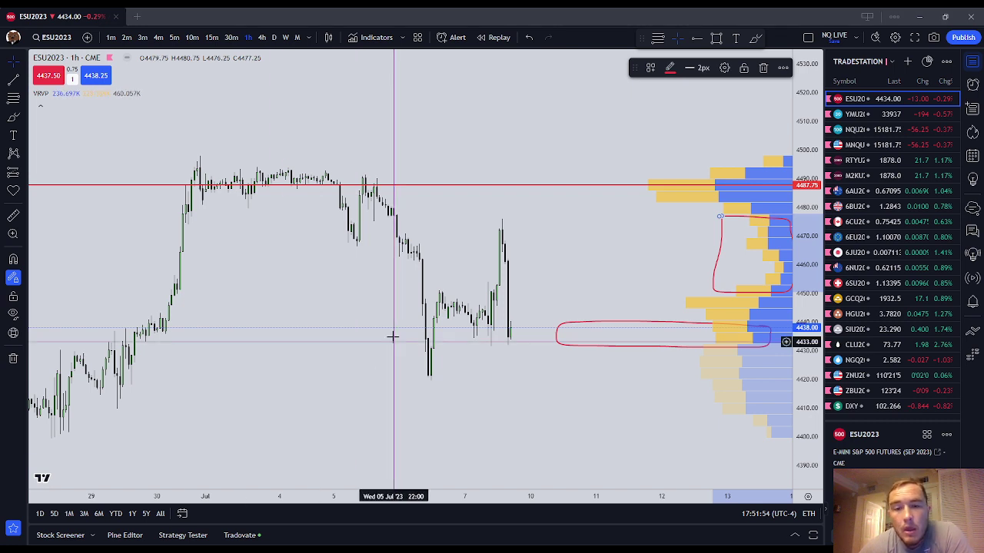
Step: Examine how the volume profile changes as earlier June price action and the latest July swing come into range
scroll(488, 169, "left", 3)
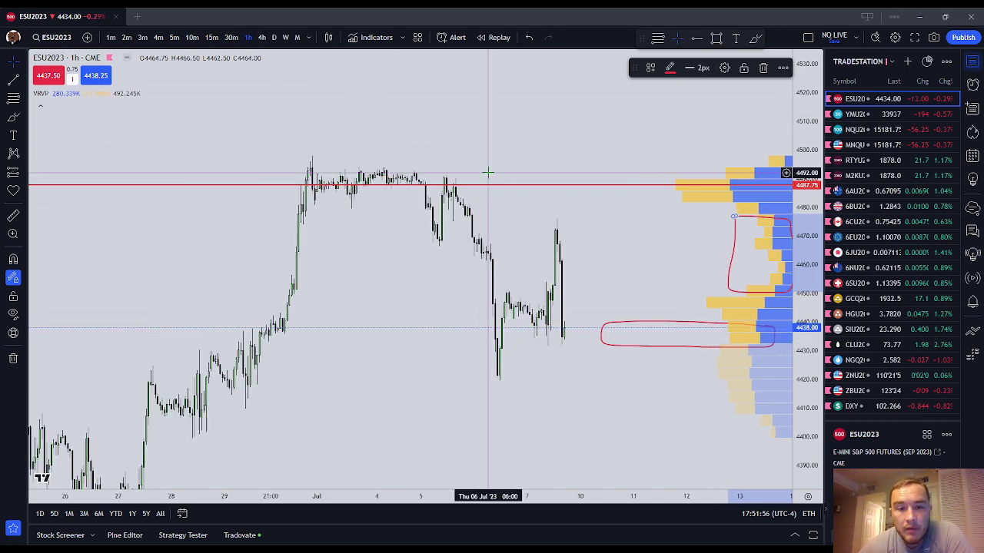
left_click_drag(505, 438, 539, 397)
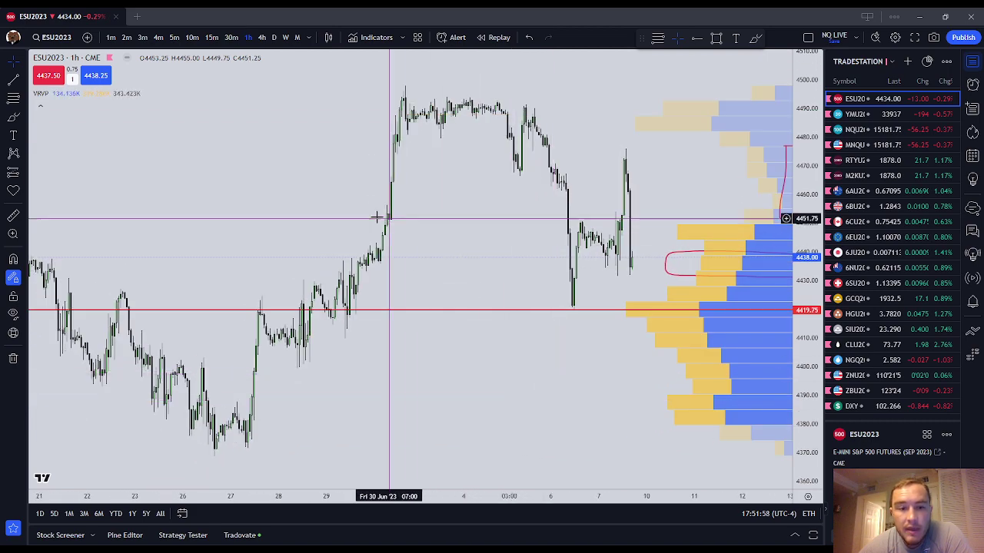
mouse_move(107, 246)
left_mouse_down()
mouse_move(202, 265)
mouse_move(254, 312)
mouse_move(373, 345)
mouse_move(516, 234)
mouse_move(335, 220)
mouse_move(285, 231)
left_mouse_up()
scroll(517, 239, "down", 2)
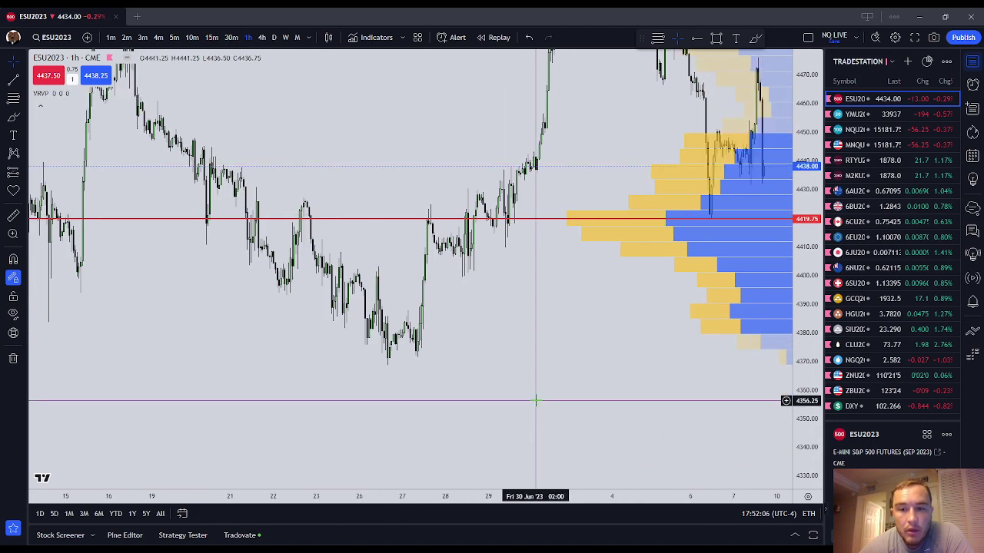
mouse_move(571, 199)
left_mouse_down()
mouse_move(520, 246)
mouse_move(228, 387)
left_mouse_up()
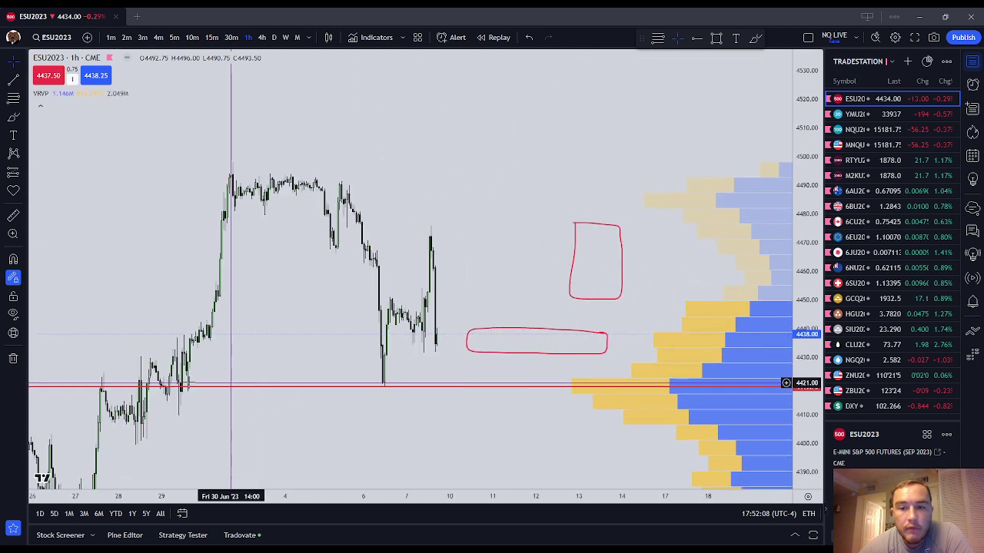
left_click_drag(430, 238, 400, 193)
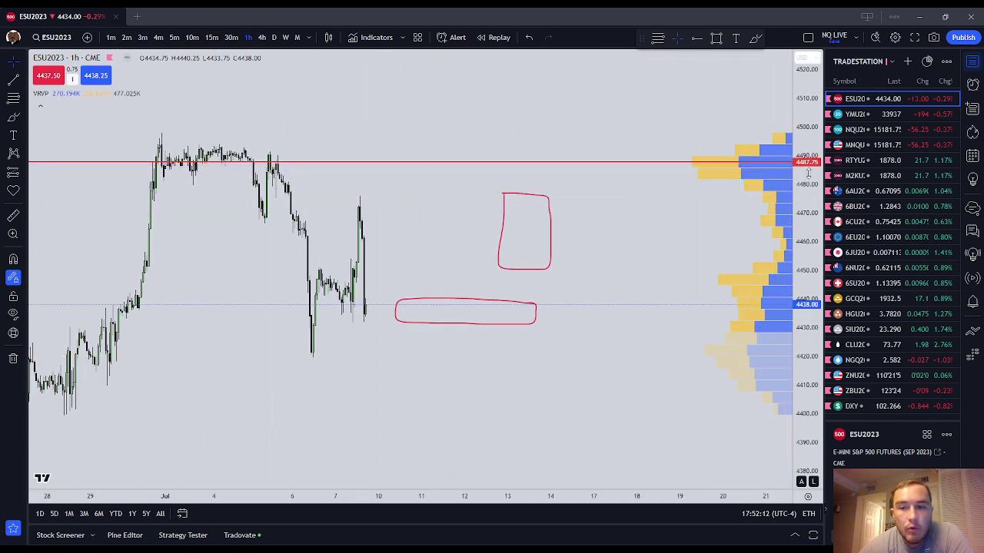
left_click_drag(801, 162, 806, 106)
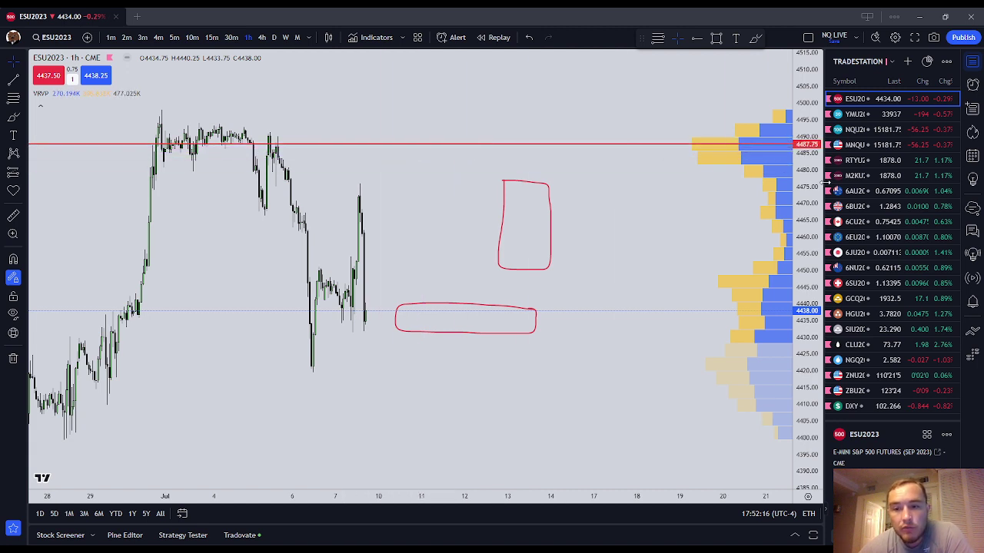
left_click_drag(591, 201, 660, 208)
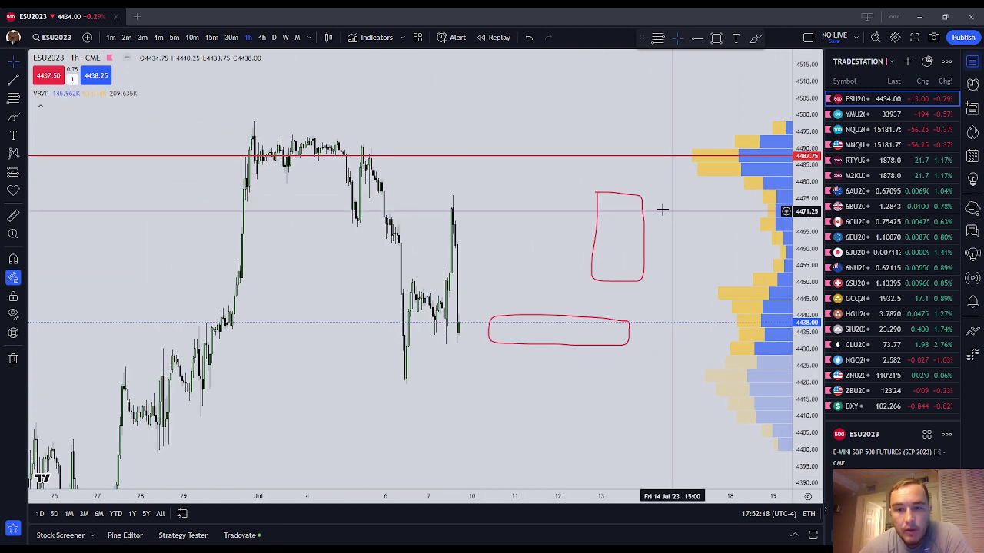
Step: Delete the low-volume outline and the wide outline at the 4438 level from the chart
left_click(645, 204)
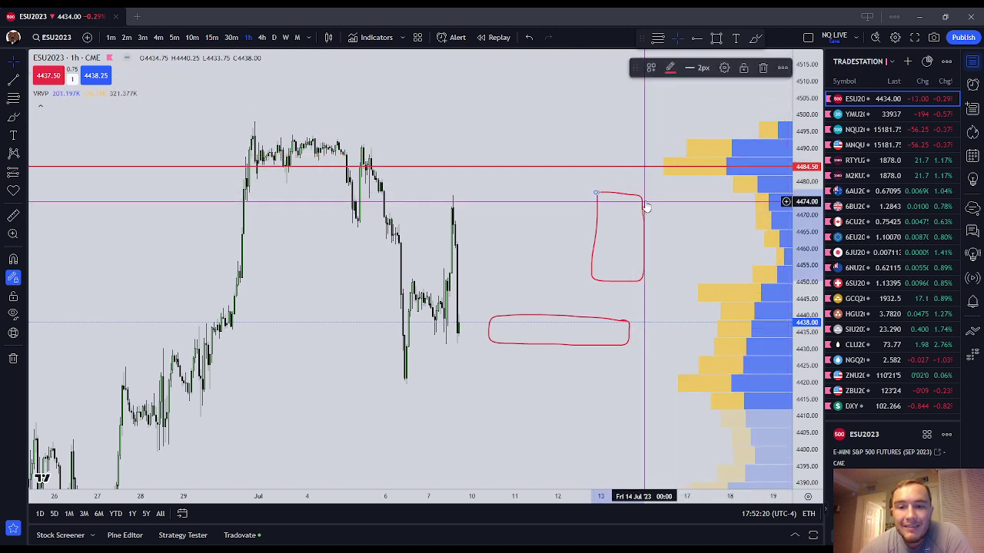
key("Delete")
left_click(630, 337)
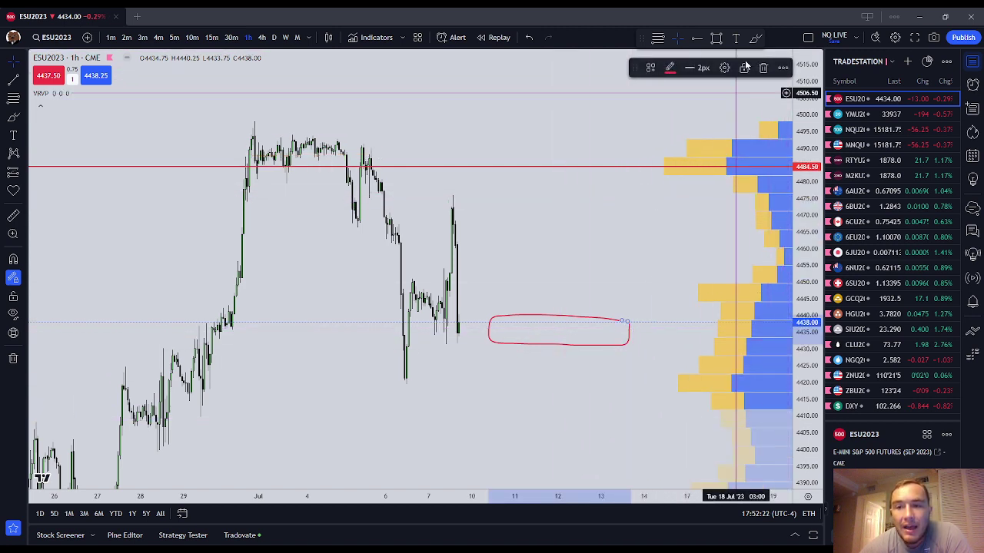
key("Delete")
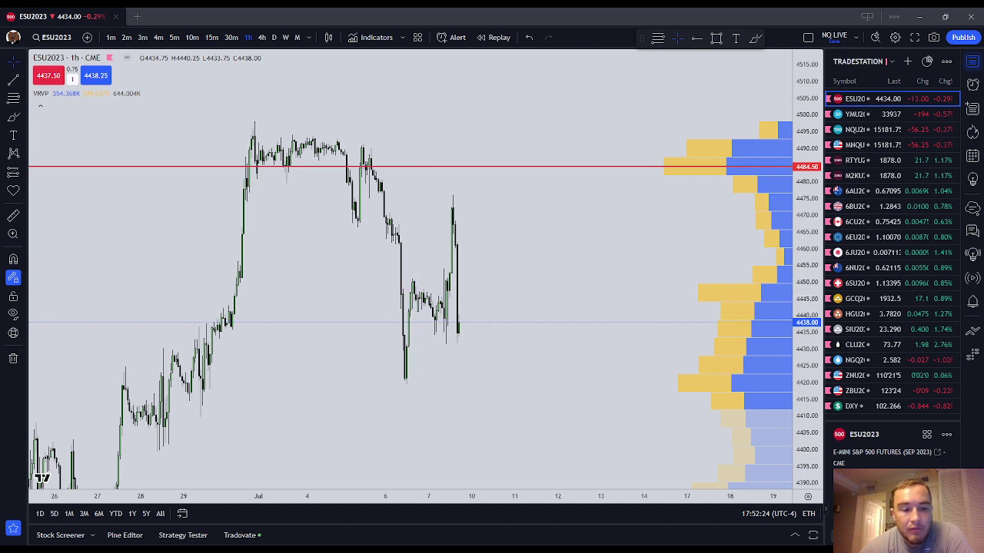
Step: Brush a large outline around the volume profile bars from about 4406 up to 4500
left_click(13, 116)
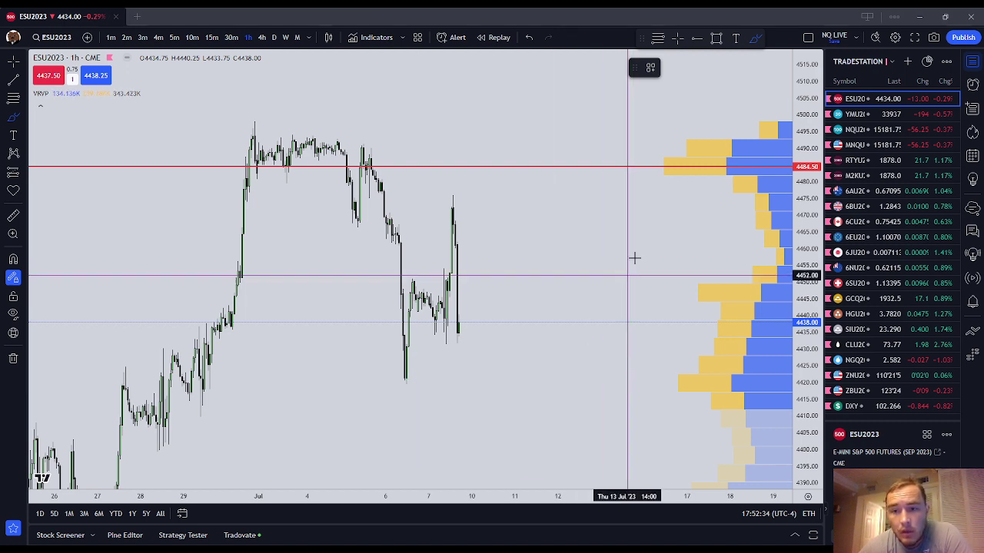
mouse_move(625, 250)
left_mouse_down()
mouse_move(749, 115)
mouse_move(780, 113)
left_mouse_up()
mouse_move(622, 284)
left_mouse_down()
mouse_move(648, 429)
mouse_move(769, 418)
mouse_move(780, 123)
left_mouse_up()
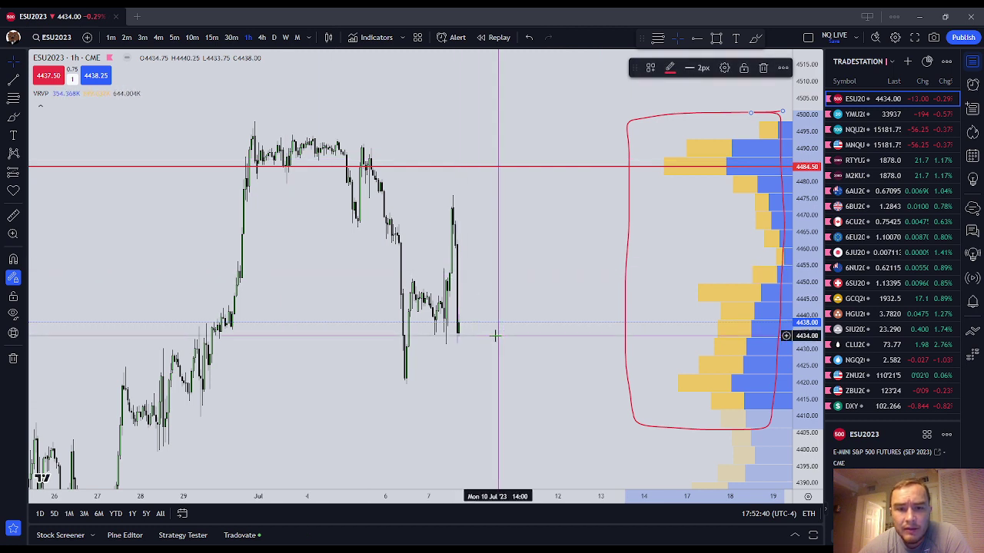
Step: Brush a small oval around the latest candle near the 4438 level and nudge the large volume profile outline slightly
left_click(13, 118)
mouse_move(454, 323)
left_mouse_down()
mouse_move(479, 321)
mouse_move(445, 327)
mouse_move(487, 325)
left_mouse_up()
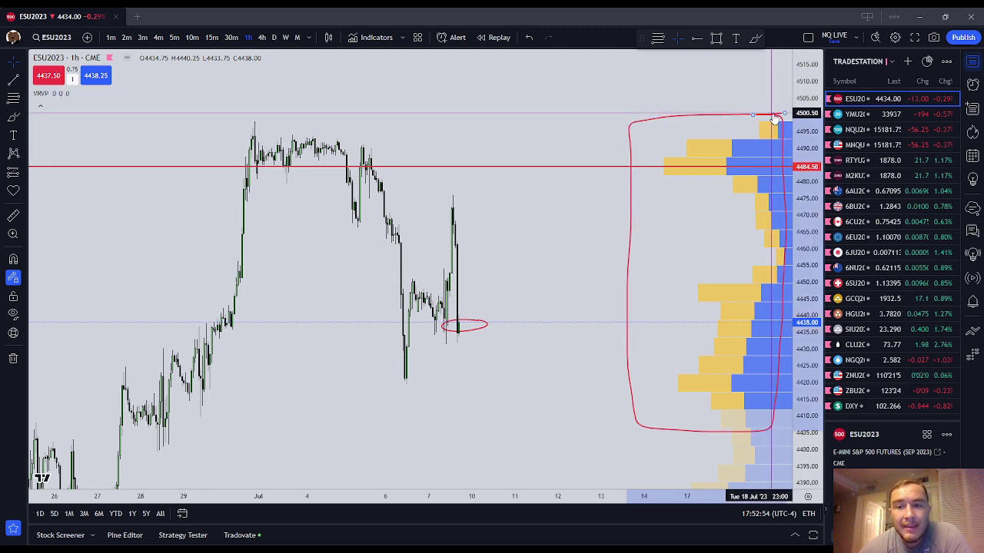
left_click_drag(771, 115, 778, 121)
Step: Delete the large brush outline around the volume profile bars, keeping the small oval at the latest candle
scroll(633, 212, "left", 5)
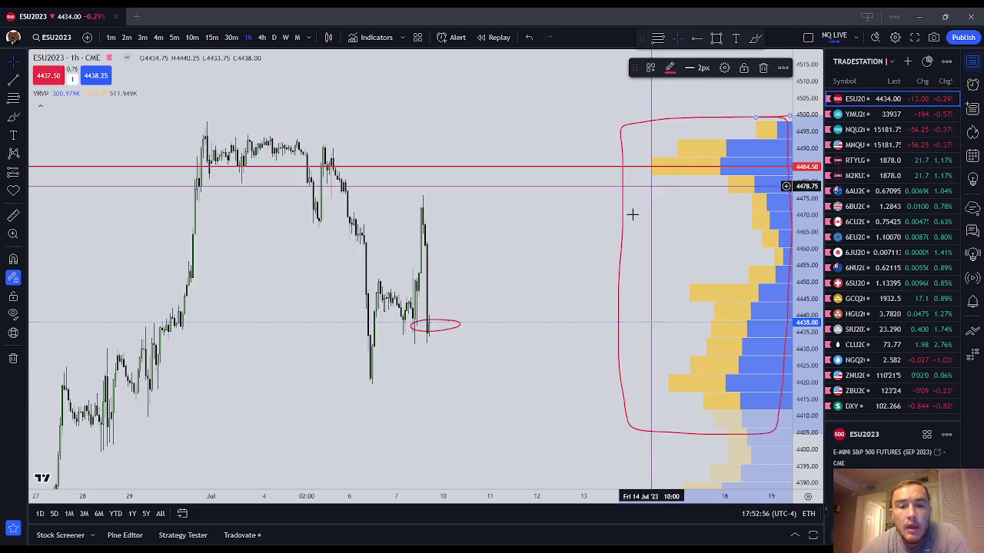
scroll(374, 378, "left", 5)
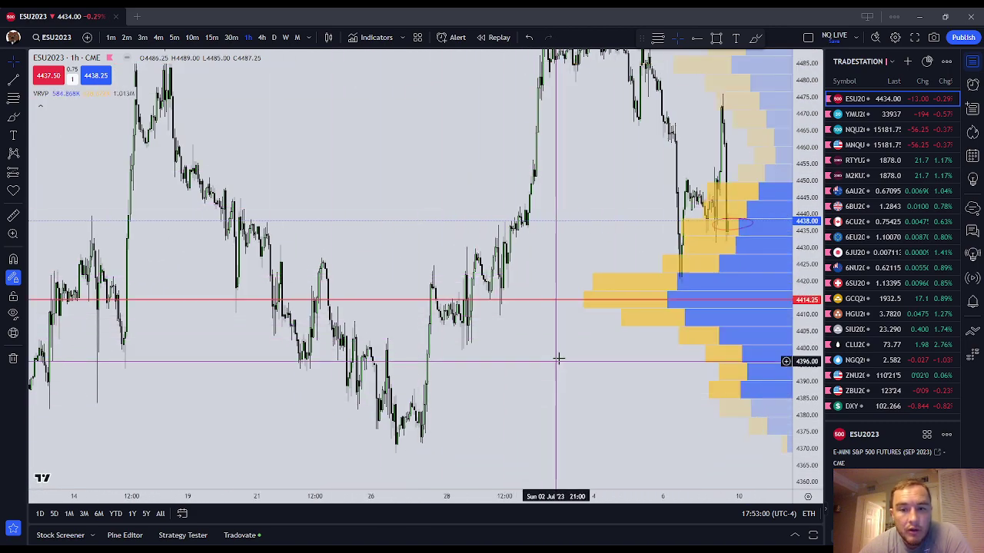
scroll(558, 356, "up", 3)
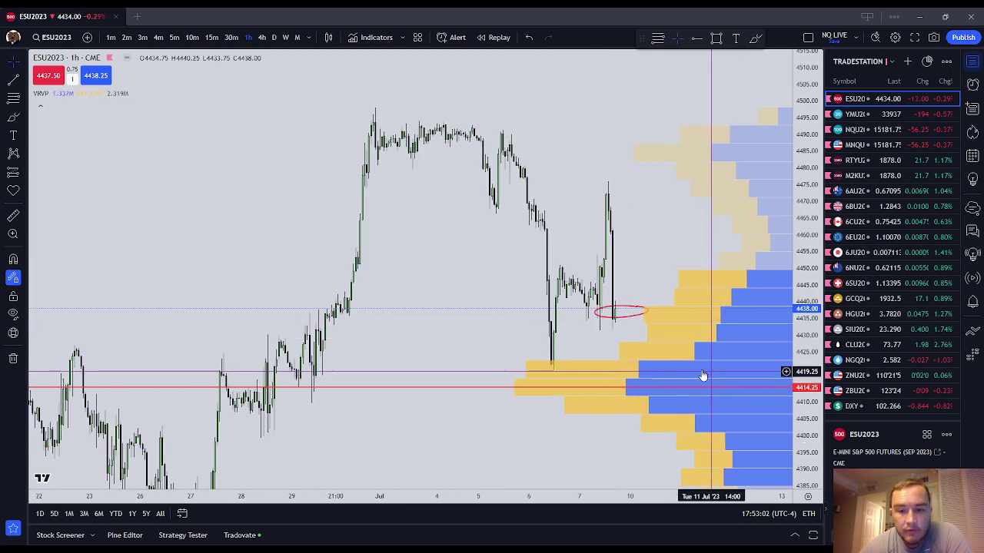
scroll(538, 369, "right", 3)
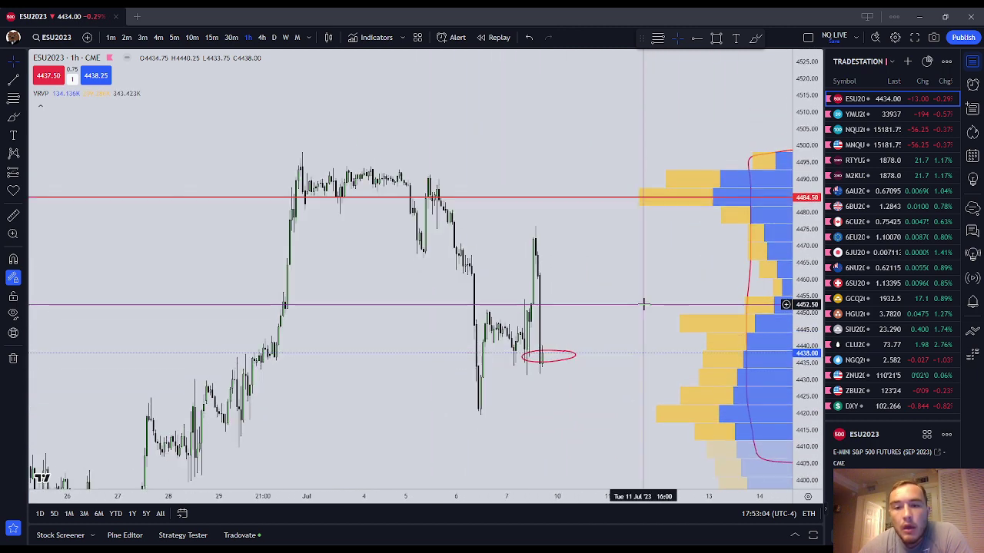
left_click(572, 354)
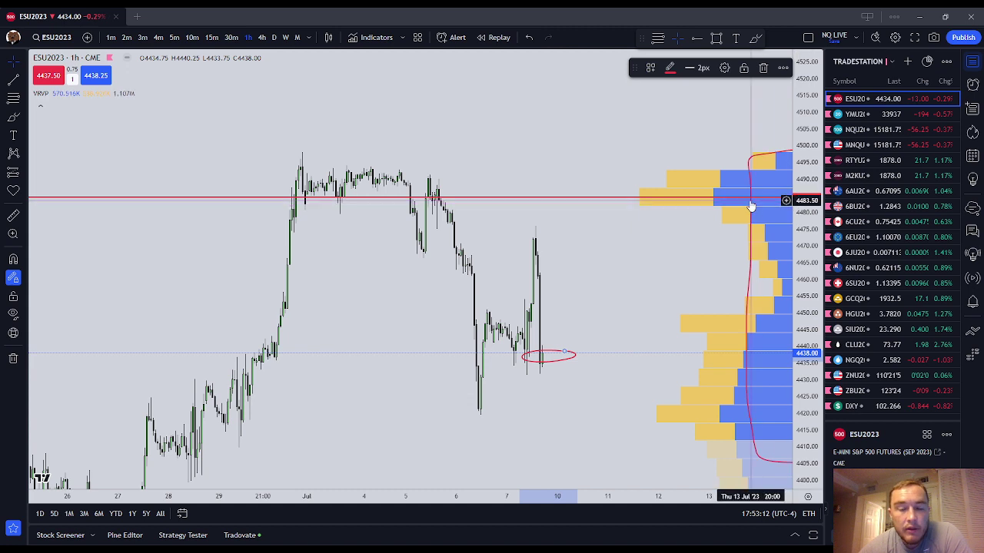
left_click_drag(751, 206, 666, 206)
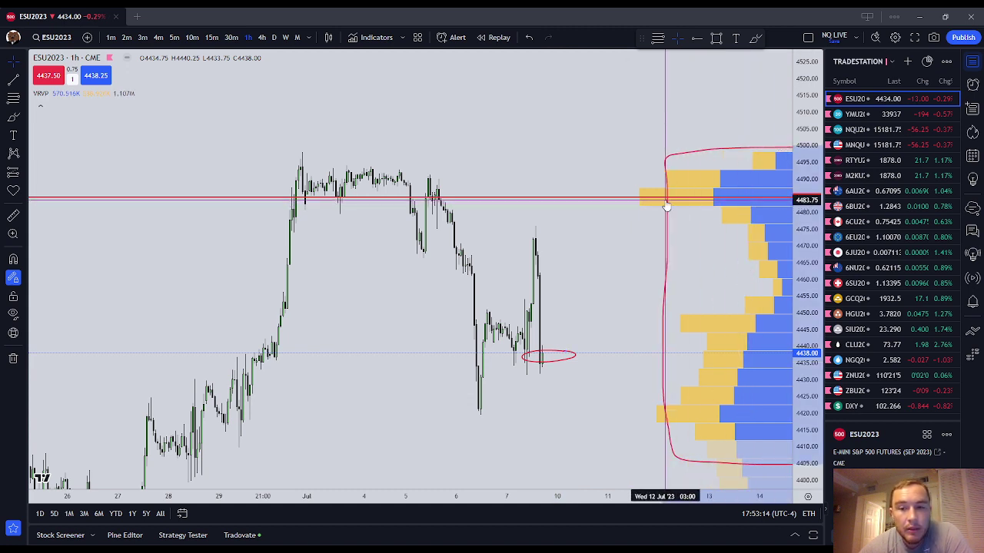
left_click(765, 69)
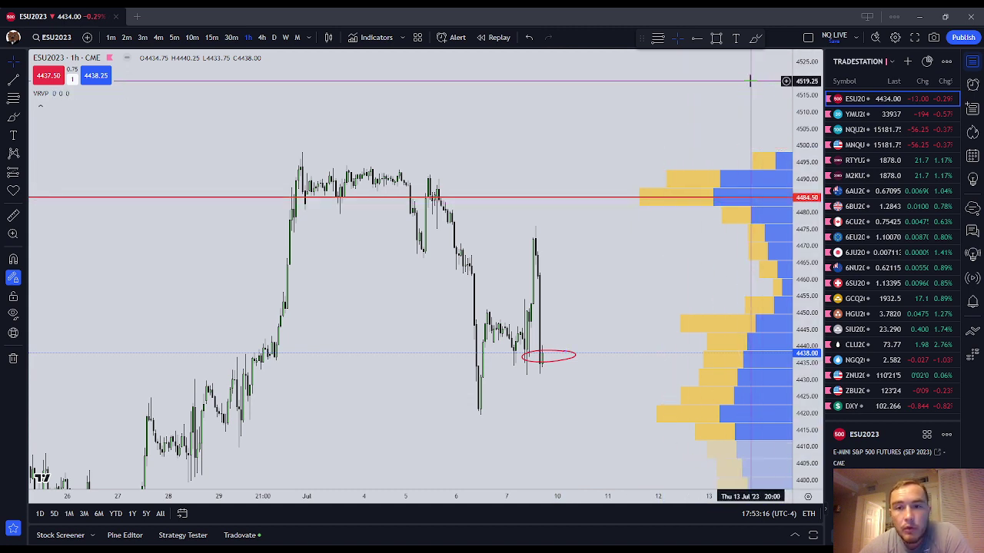
Step: Brush a flat outline around the early July candles from about 4480 to 4490 and adjust its position over the 4484.50 line
left_click(13, 117)
mouse_move(465, 185)
left_mouse_down()
mouse_move(272, 198)
mouse_move(378, 211)
left_mouse_up()
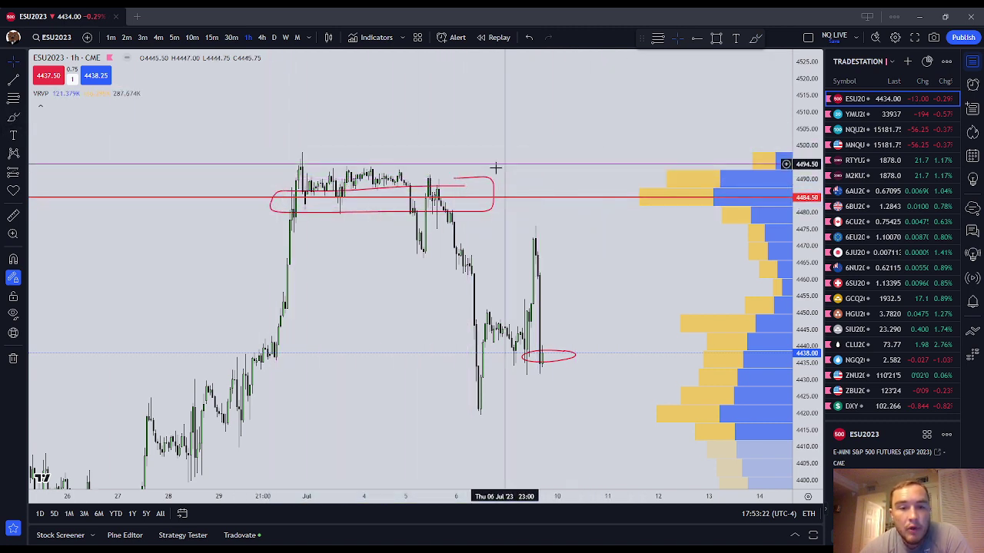
left_click_drag(494, 182, 453, 179)
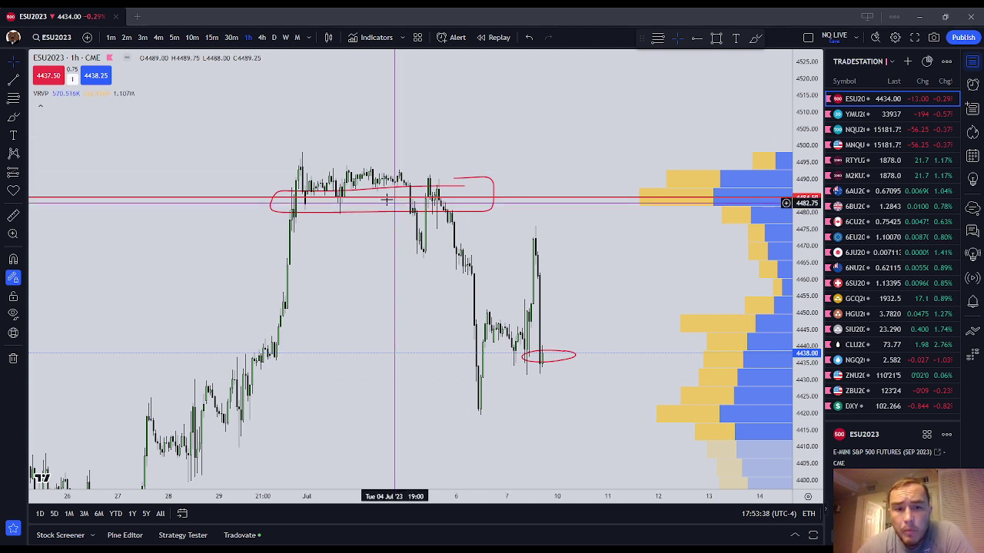
mouse_move(384, 192)
left_mouse_down()
mouse_move(370, 172)
mouse_move(372, 193)
left_mouse_up()
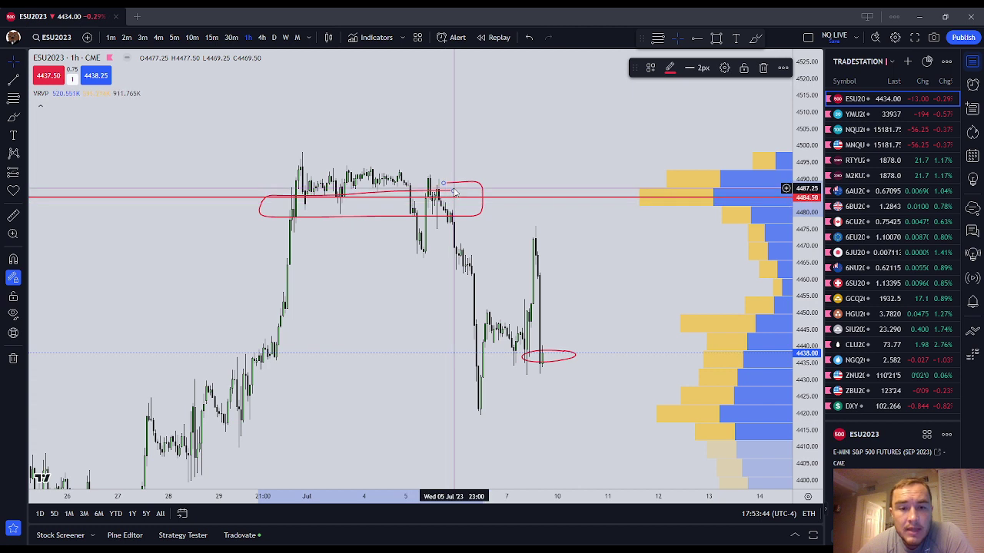
left_click_drag(446, 194, 443, 188)
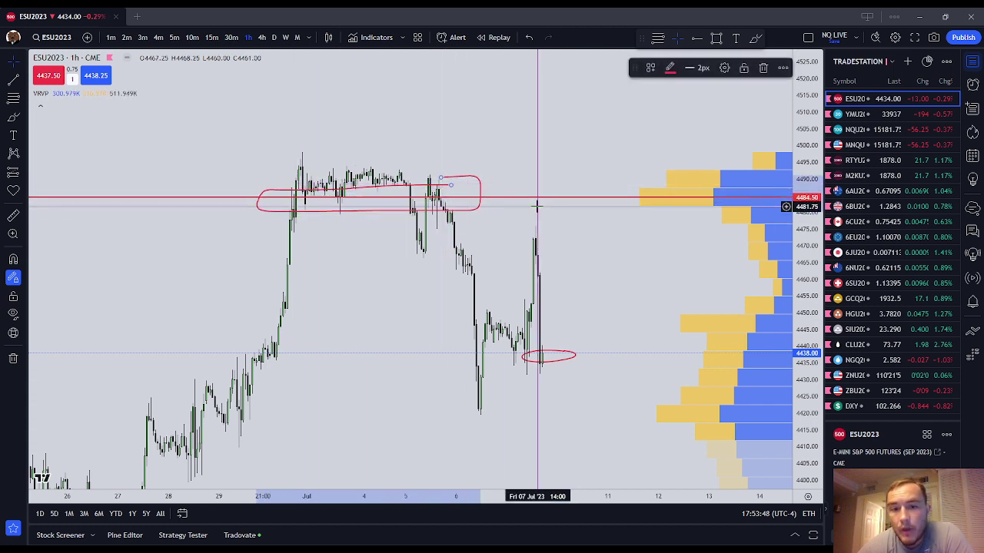
Step: Move the flat outline down to about 4465 to 4475 and delete it
left_click_drag(480, 185, 480, 236)
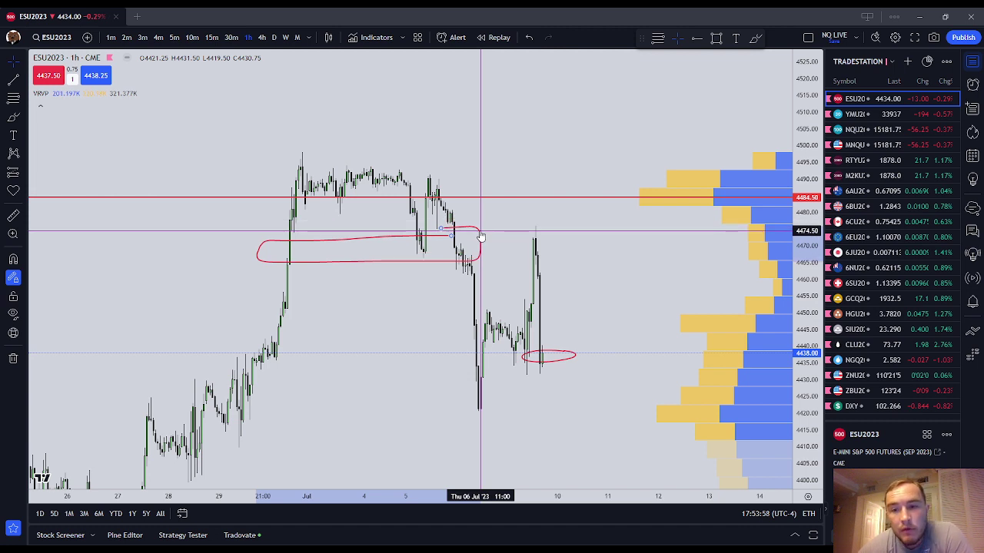
left_click_drag(481, 237, 480, 236)
left_click(775, 69)
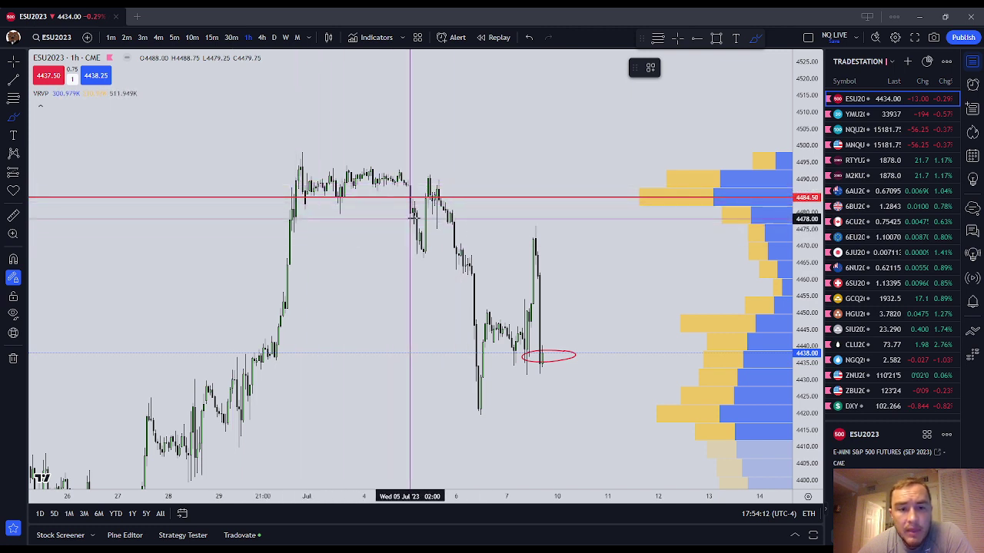
Step: Brush two flat outlines, one above the July highs at about 4498 to 4509 and one at about 4458 to 4468
mouse_move(300, 149)
left_mouse_down()
mouse_move(500, 147)
mouse_move(301, 116)
mouse_move(292, 144)
left_mouse_up()
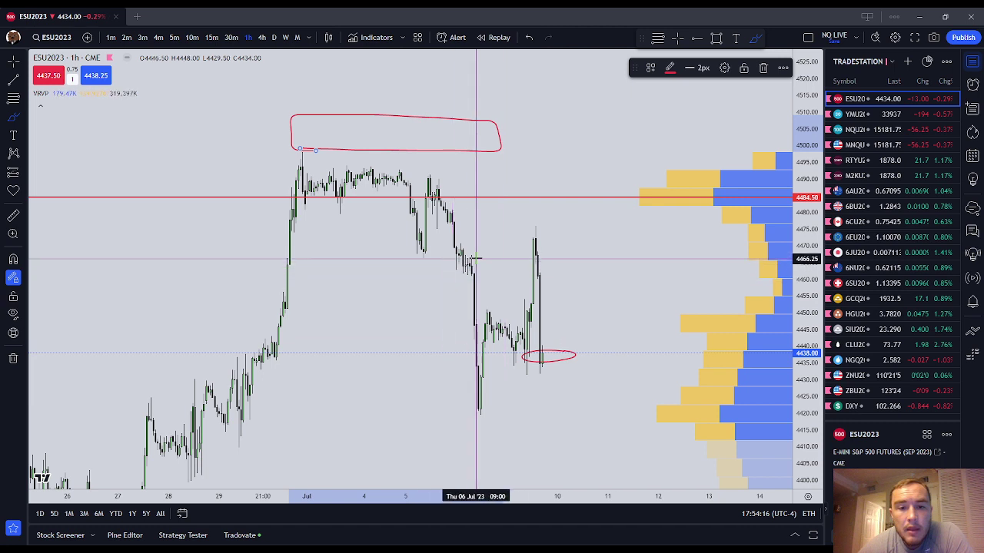
mouse_move(473, 257)
left_mouse_down()
mouse_move(273, 277)
mouse_move(494, 278)
mouse_move(461, 256)
left_mouse_up()
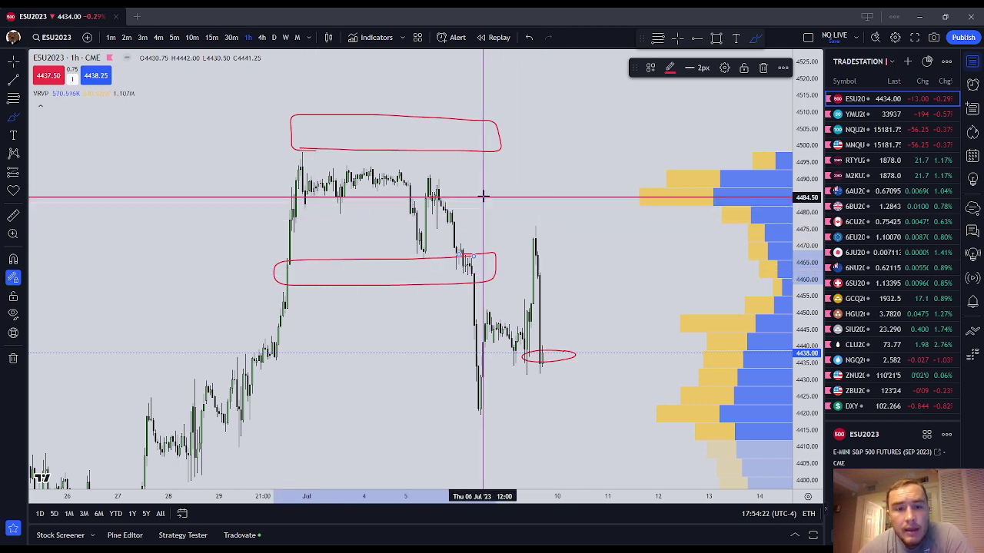
key("Escape")
Step: Move the lower flat outline up to the 4484.50 line and delete the outline above the July highs
left_click_drag(472, 262, 482, 186)
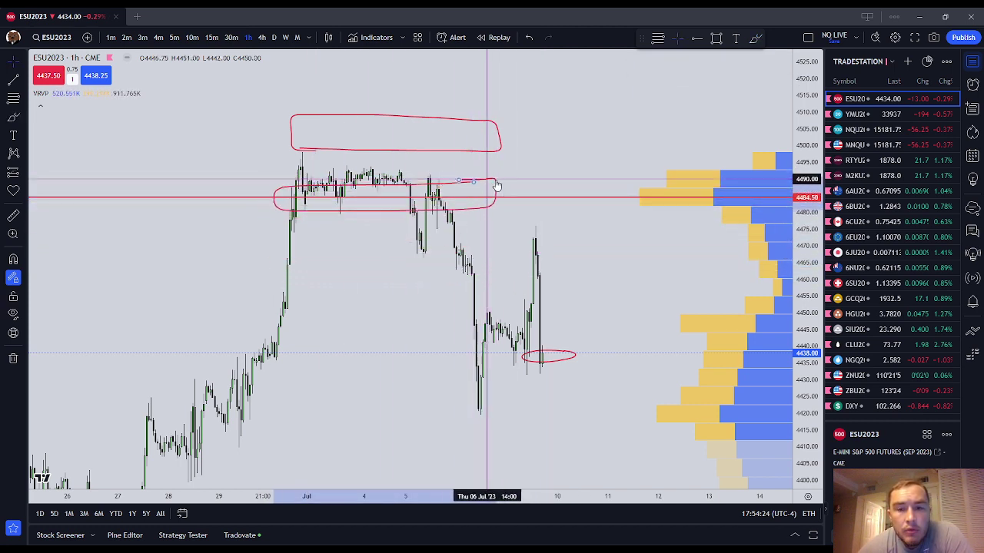
left_click(442, 152)
left_click(763, 67)
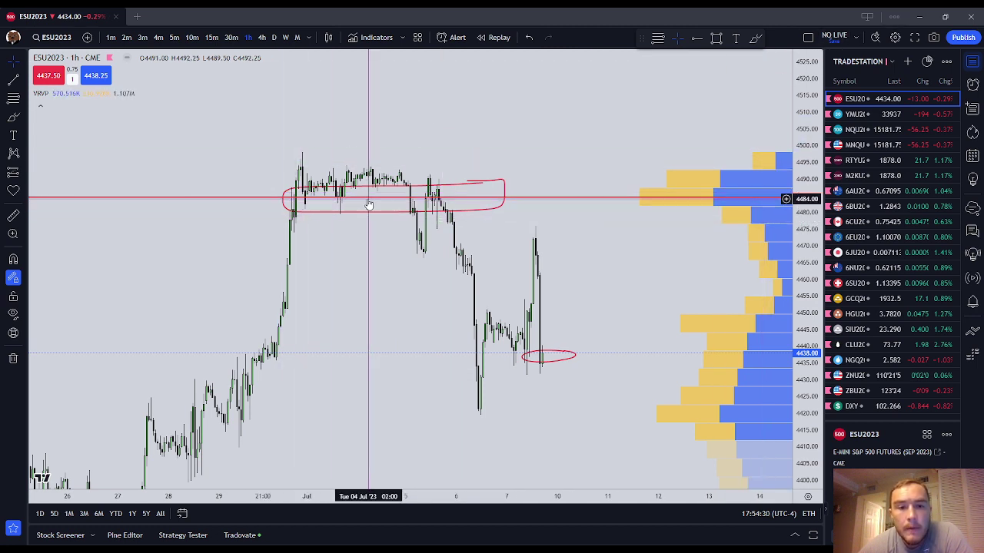
Step: Shift the remaining flat outline to earlier candles along the 4484.50 line and move it down to about 4458 to 4467
mouse_move(363, 219)
left_mouse_down()
mouse_move(391, 215)
mouse_move(345, 215)
mouse_move(676, 219)
mouse_move(312, 218)
left_mouse_up()
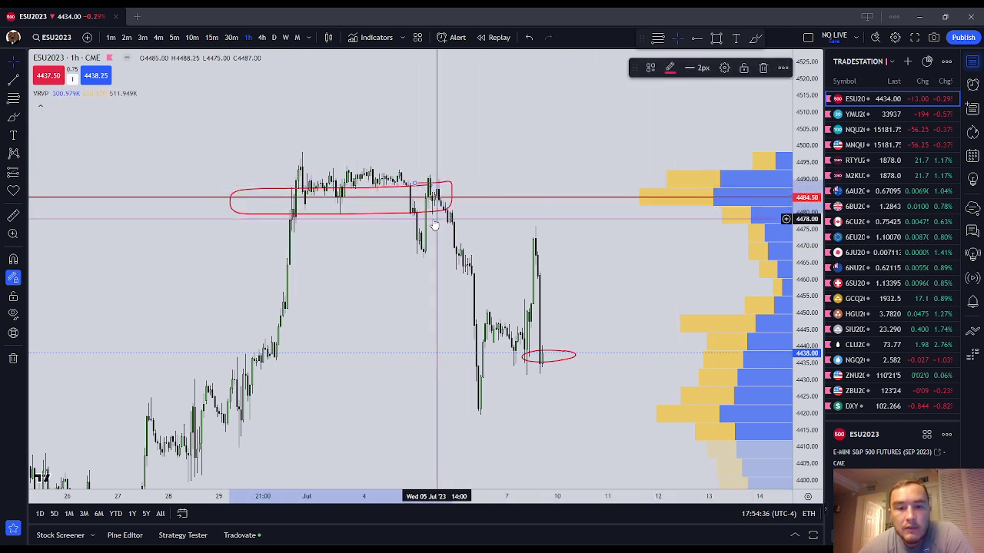
left_click_drag(435, 200, 475, 290)
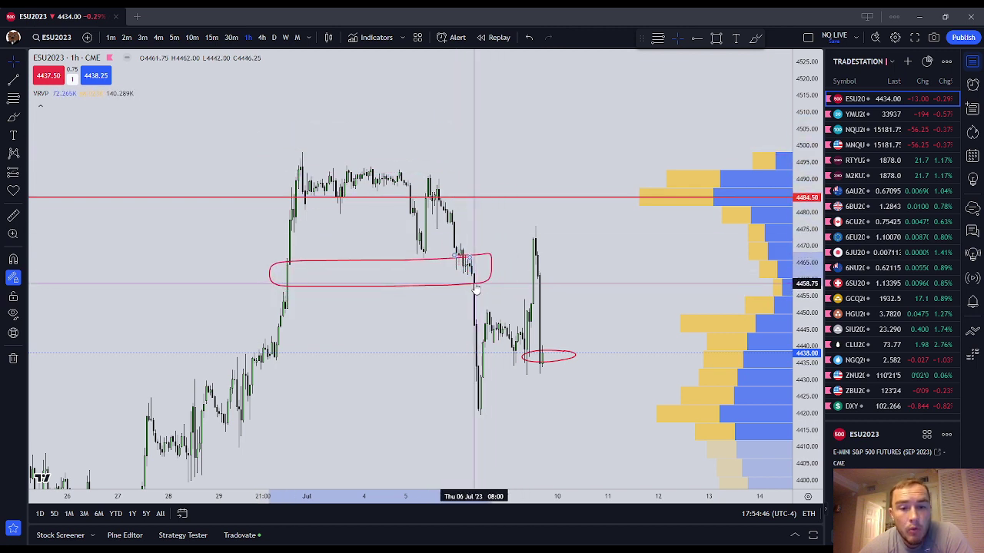
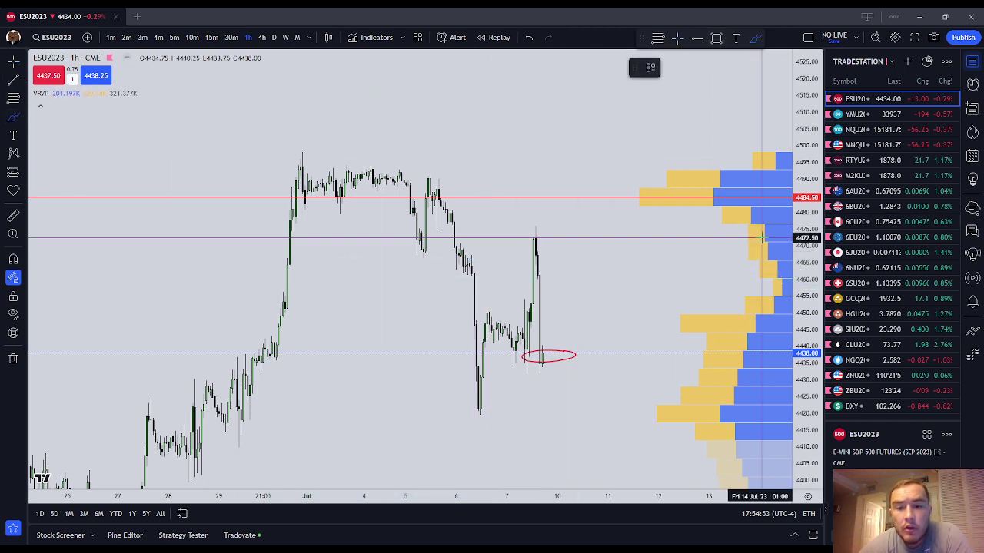
Step: Brush a box around the low-volume profile bars from about 4451 to 4476 and an arrow from it to the latest candle near 4456
mouse_move(785, 227)
left_mouse_down()
mouse_move(686, 234)
mouse_move(697, 306)
mouse_move(757, 309)
mouse_move(790, 271)
mouse_move(796, 231)
left_mouse_up()
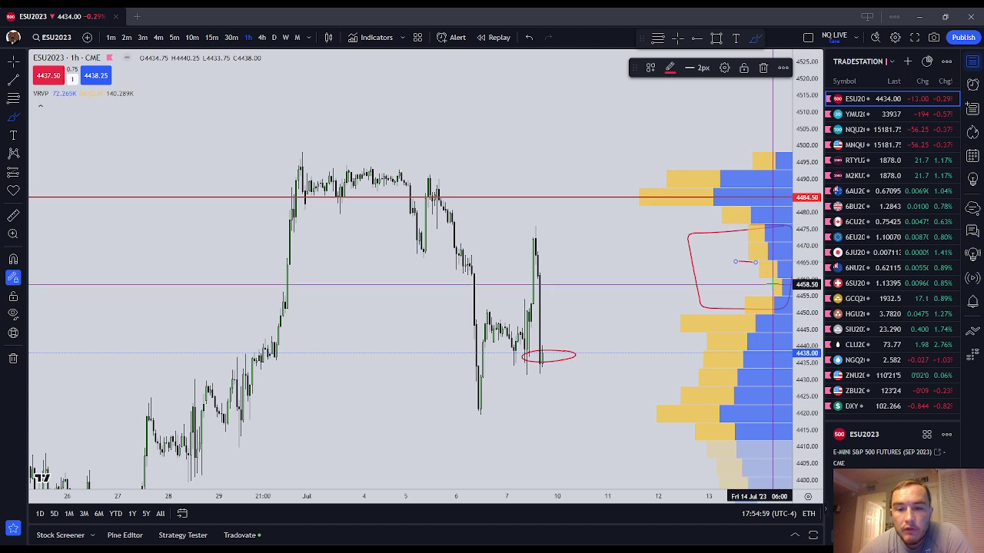
mouse_move(775, 286)
left_mouse_down()
mouse_move(540, 291)
mouse_move(553, 296)
left_mouse_up()
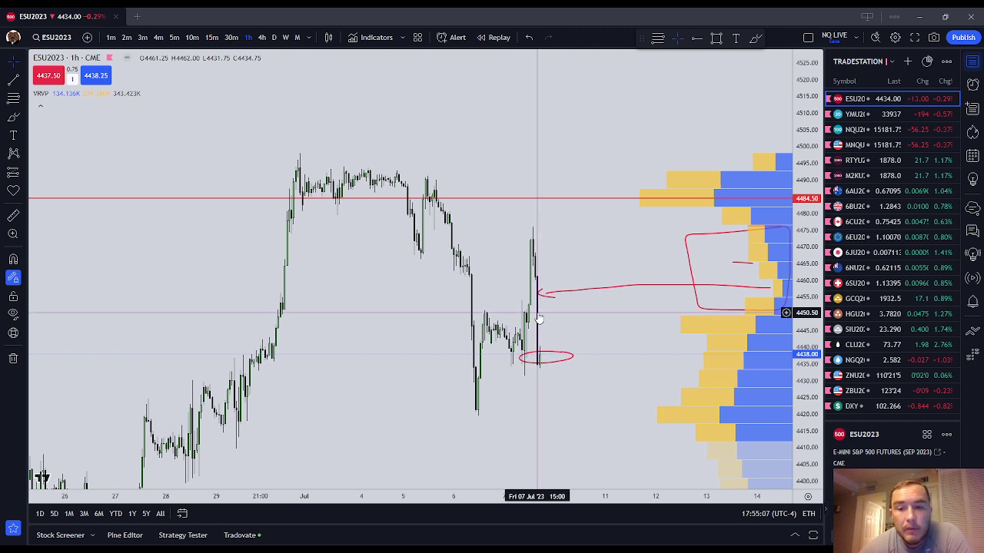
Step: Brush a short vertical stroke from about 4460 to 4449 at the arrow's tip and recolor it purple
left_click(13, 117)
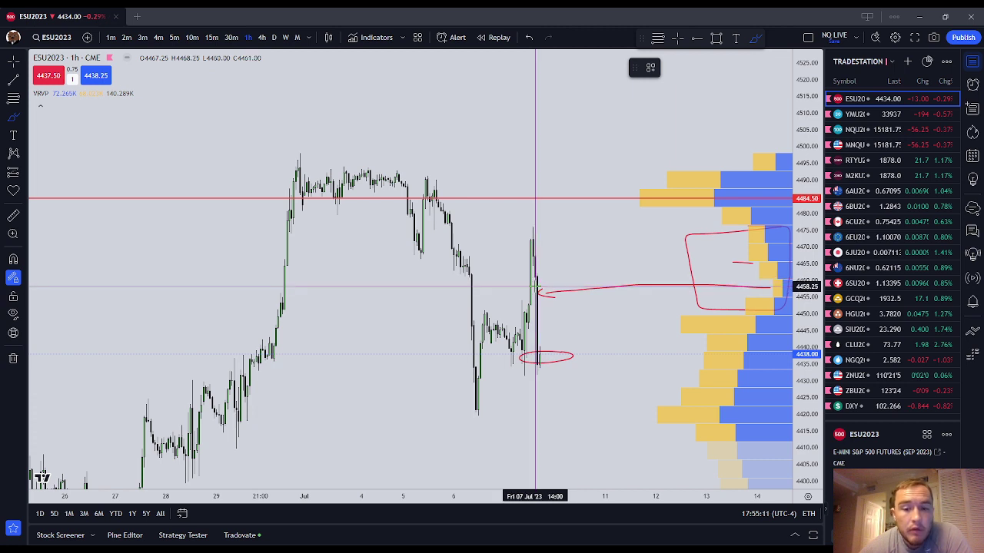
left_click_drag(546, 280, 548, 317)
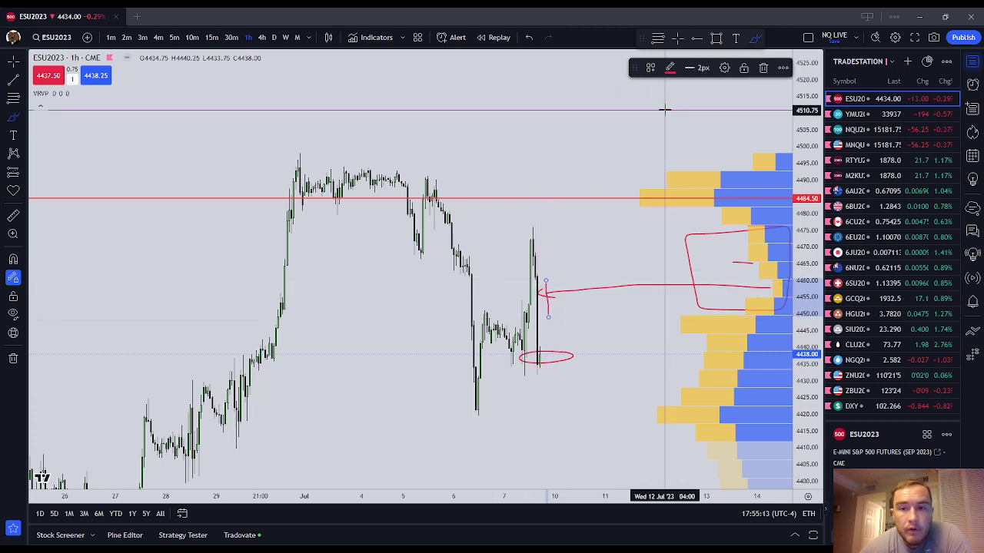
left_click(670, 67)
left_click(745, 108)
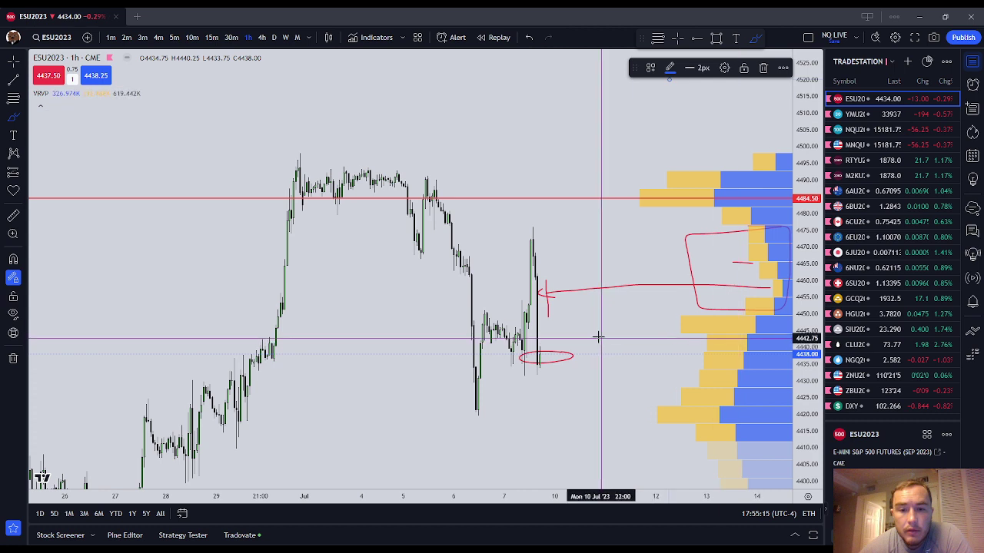
left_click(546, 298)
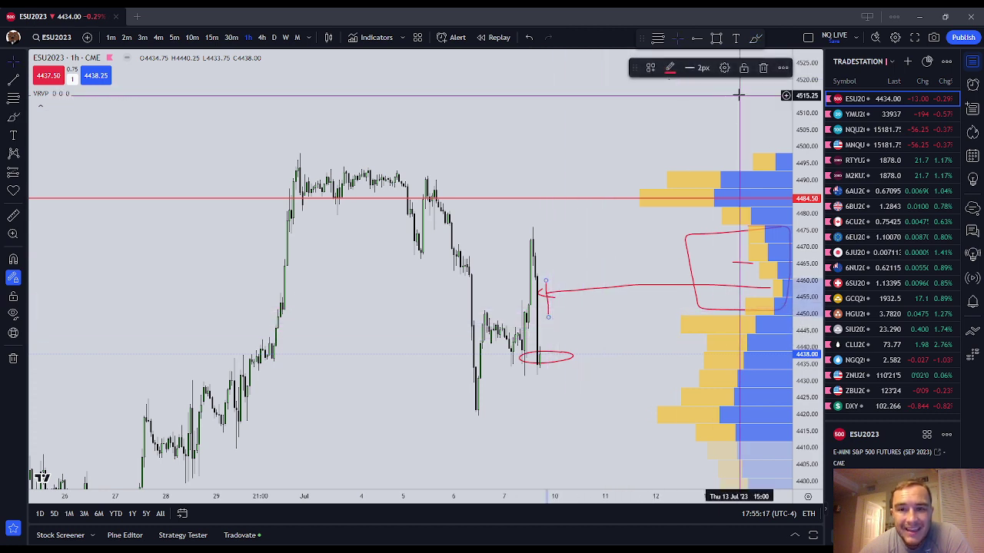
left_click(670, 68)
left_click(766, 101)
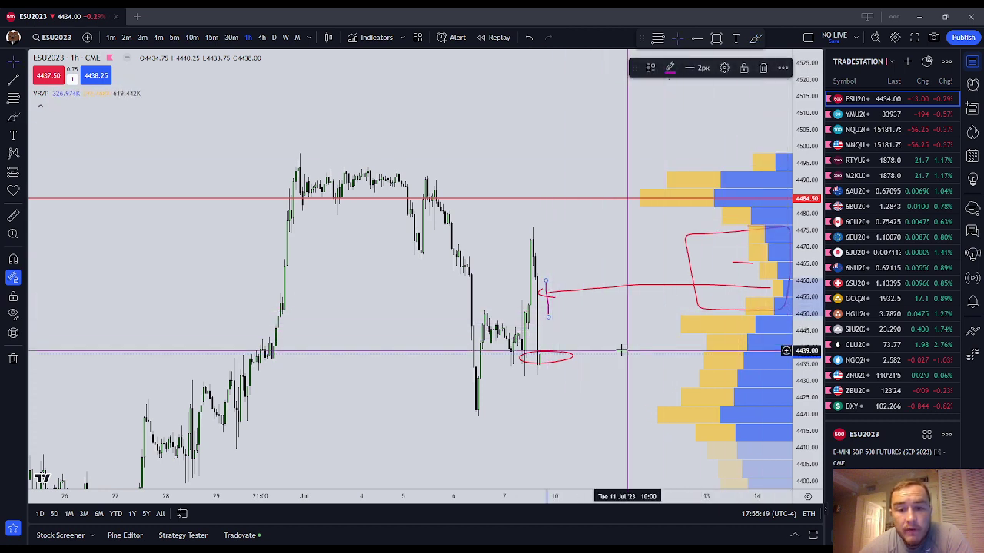
Step: Extend the purple stroke down to about 4444 with the Brush and finish it with an arrowhead above the small oval
left_click(13, 116)
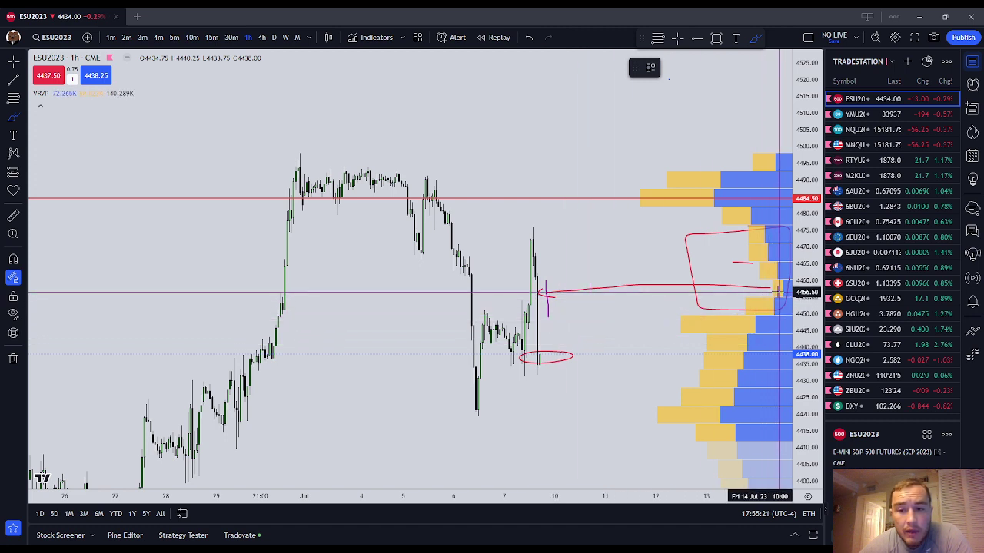
mouse_move(547, 318)
left_mouse_down()
mouse_move(550, 339)
mouse_move(557, 331)
mouse_move(551, 339)
left_mouse_up()
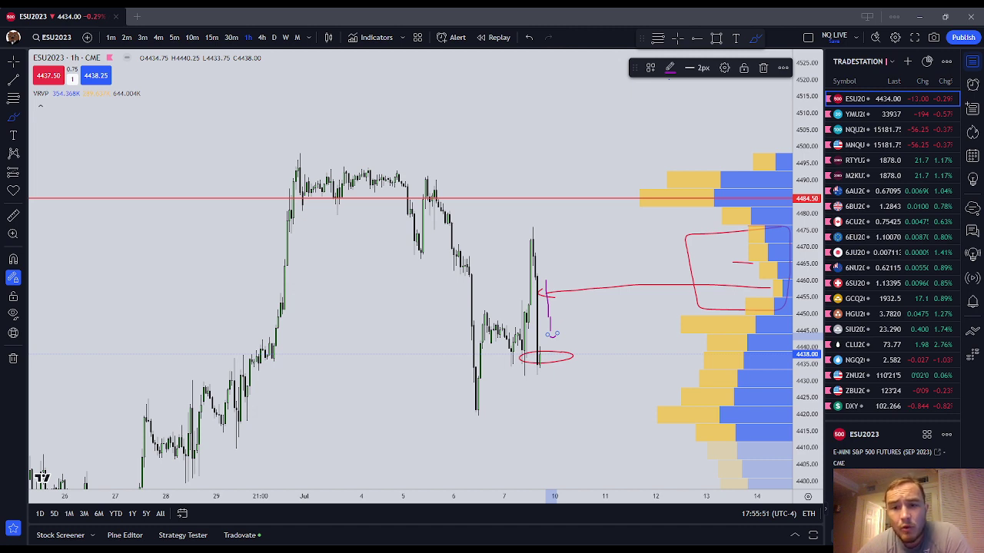
left_click(768, 178)
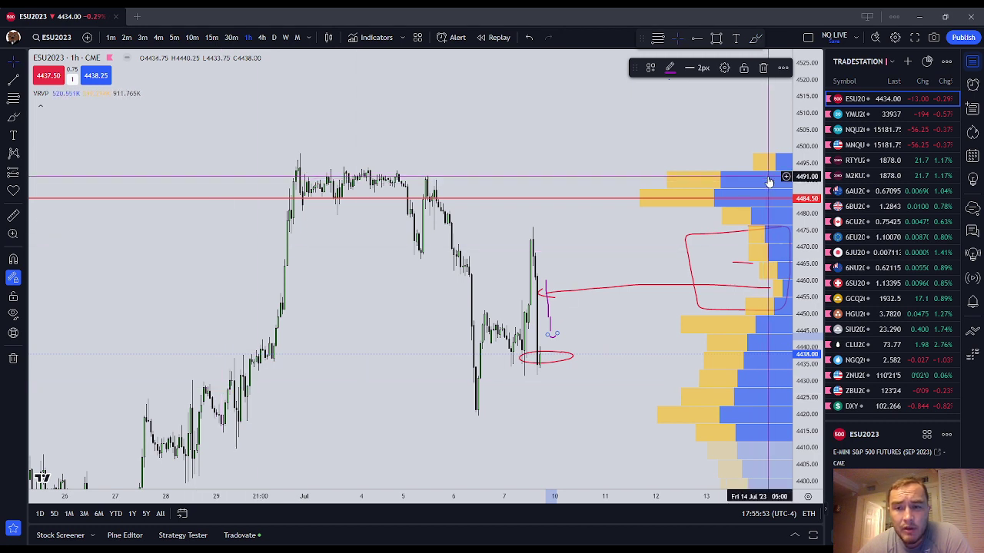
left_click_drag(768, 178, 391, 358)
key("ctrl+z")
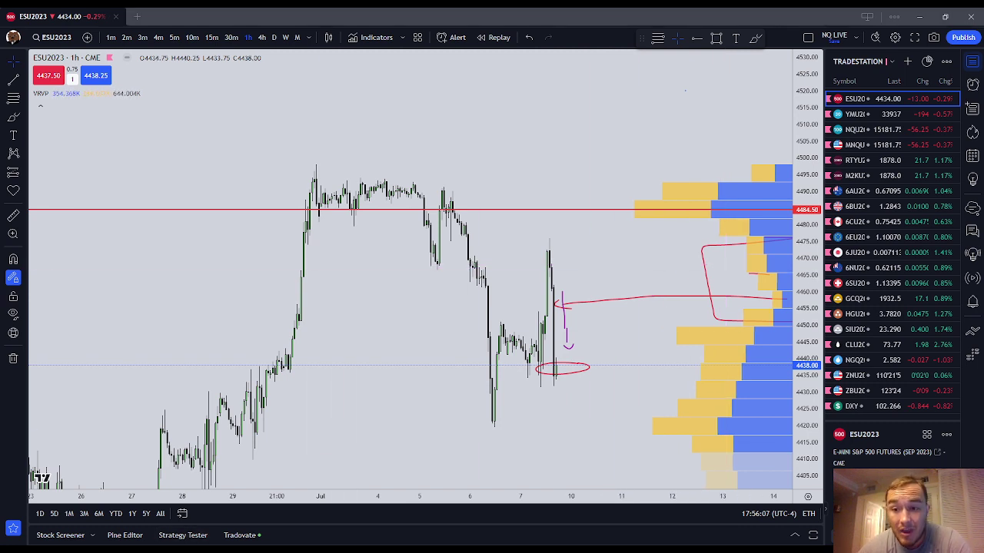
left_click(249, 404)
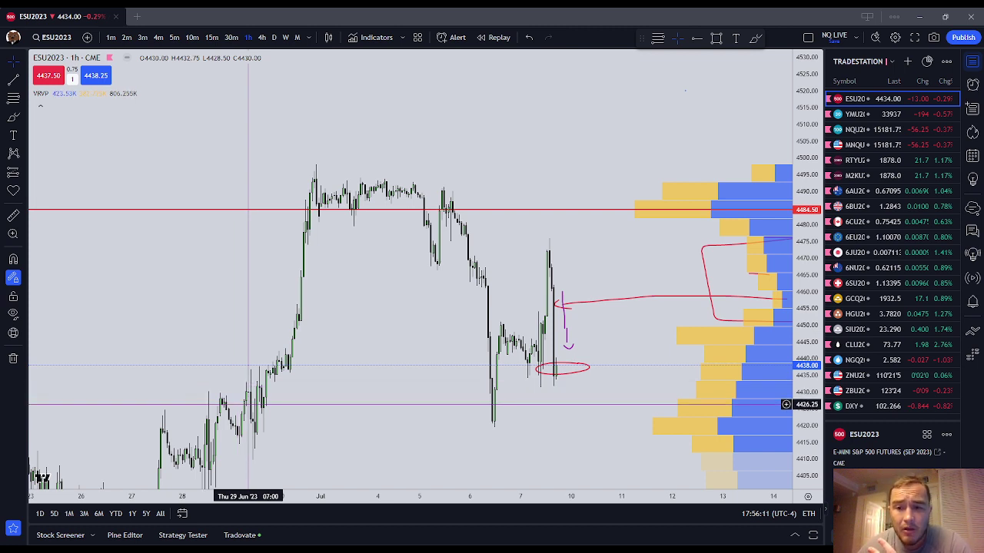
left_click_drag(249, 404, 625, 348)
scroll(709, 351, "down", 1)
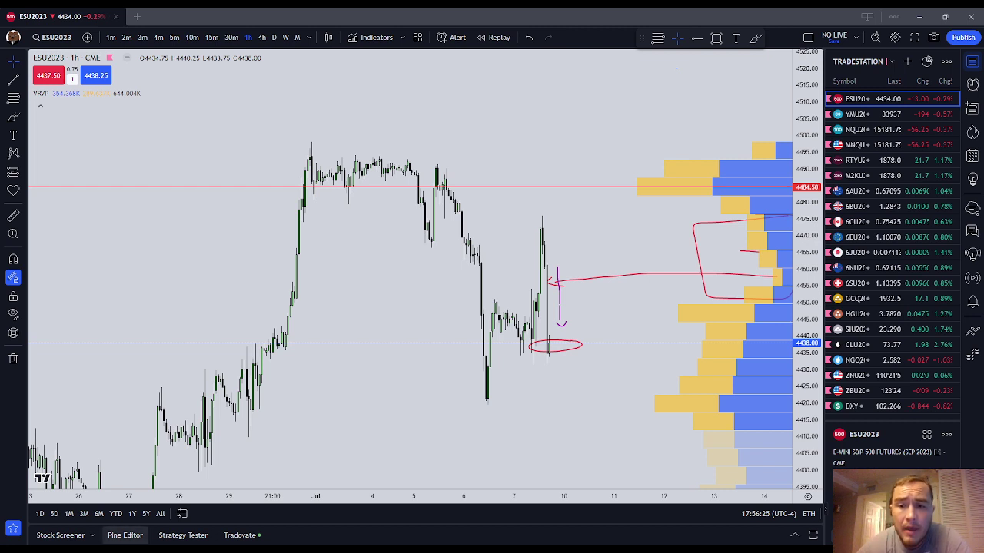
Step: Switch the ES chart's session to regular trading hours and its interval to 15 minutes
left_click(14, 117)
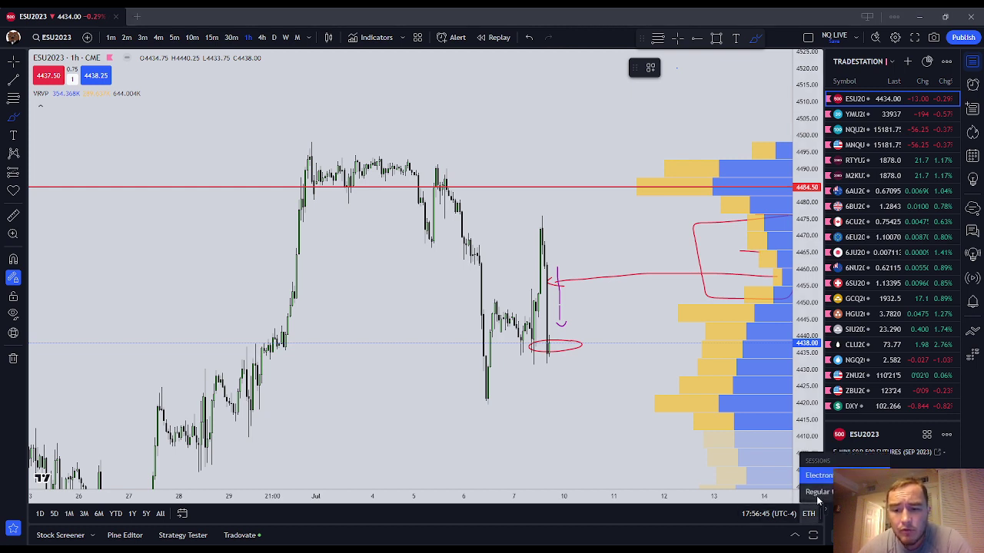
scroll(810, 494, "down", 5)
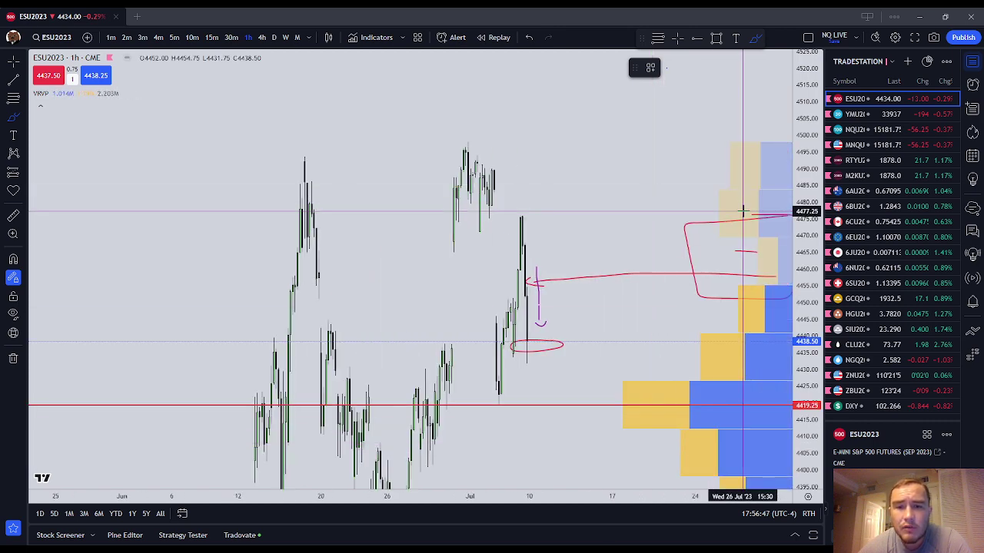
scroll(659, 198, "down", 1)
scroll(259, 200, "up", 2)
left_click(212, 38)
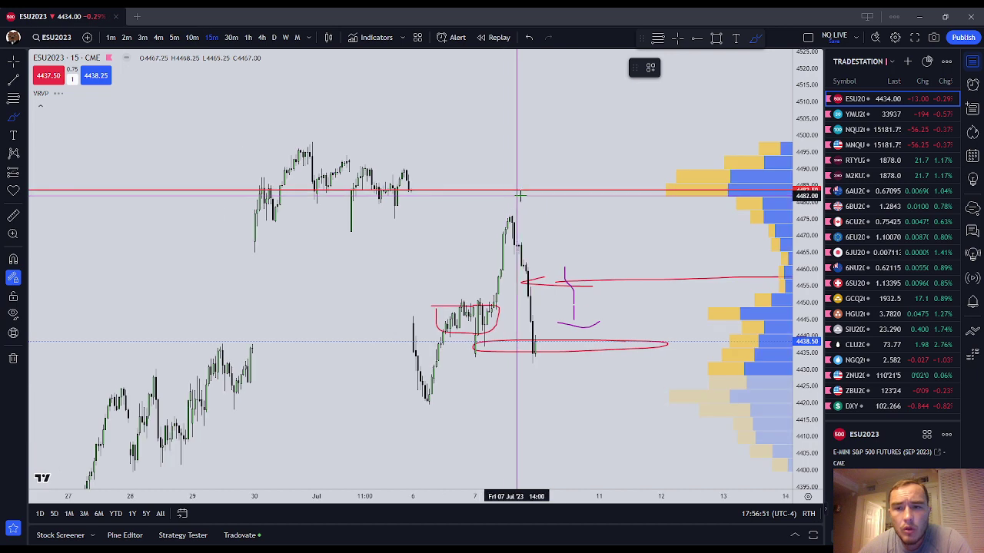
key("alt+h")
key("alt+h")
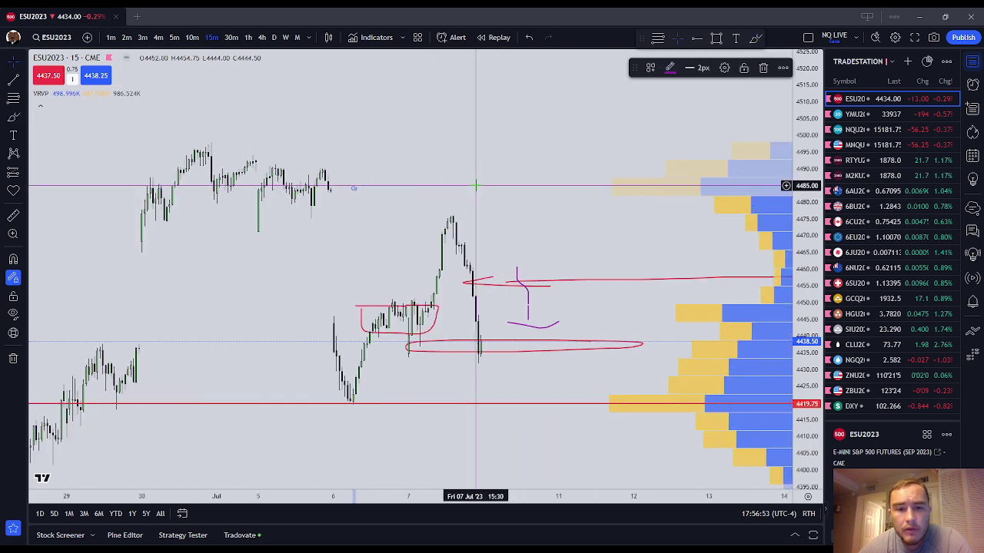
Step: Brush a small purple oval around the last candles before the 6 July gap, near 4484
scroll(491, 230, "up", 2)
left_click(13, 117)
mouse_move(351, 229)
left_mouse_down()
mouse_move(337, 234)
mouse_move(358, 230)
left_mouse_up()
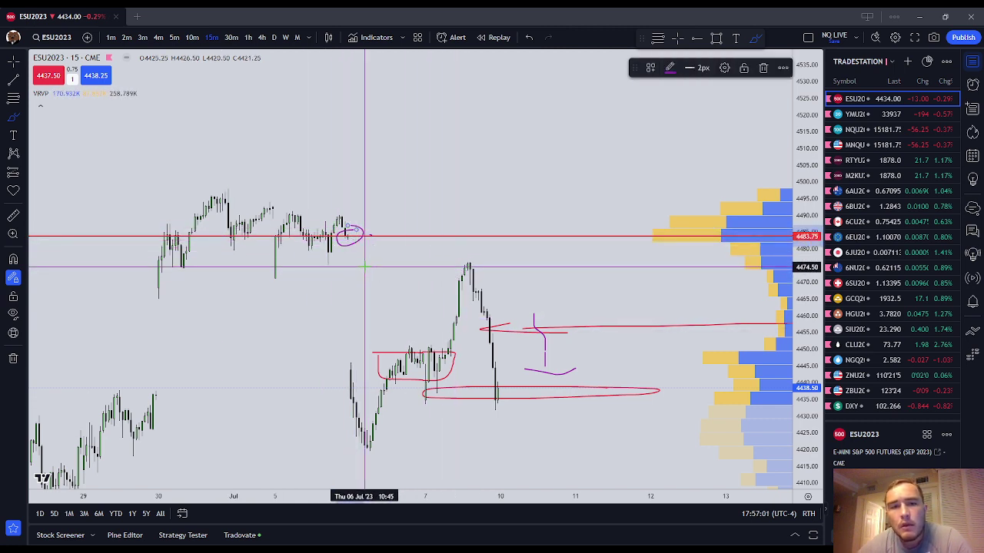
key("Escape")
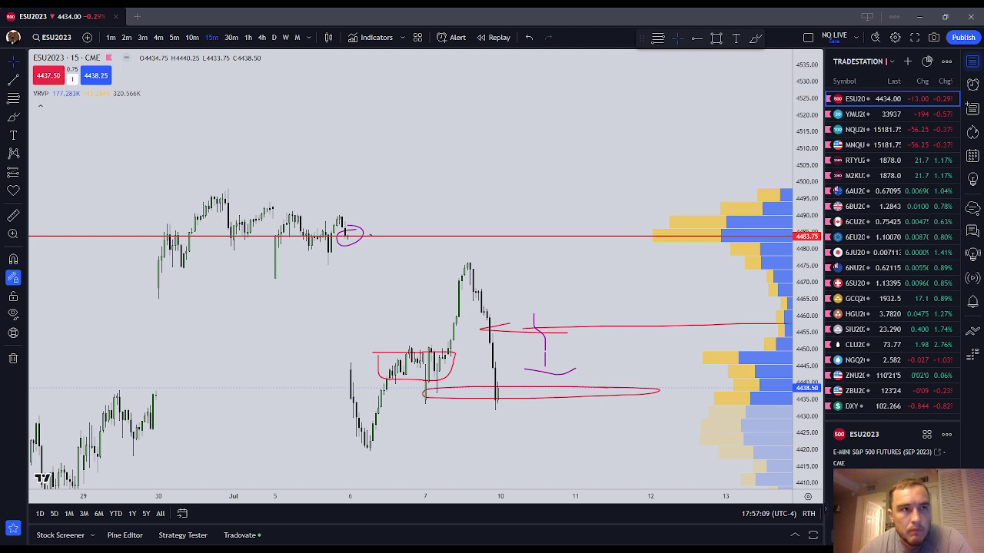
Step: Remove all brush drawings from the chart
scroll(621, 463, "down", 2)
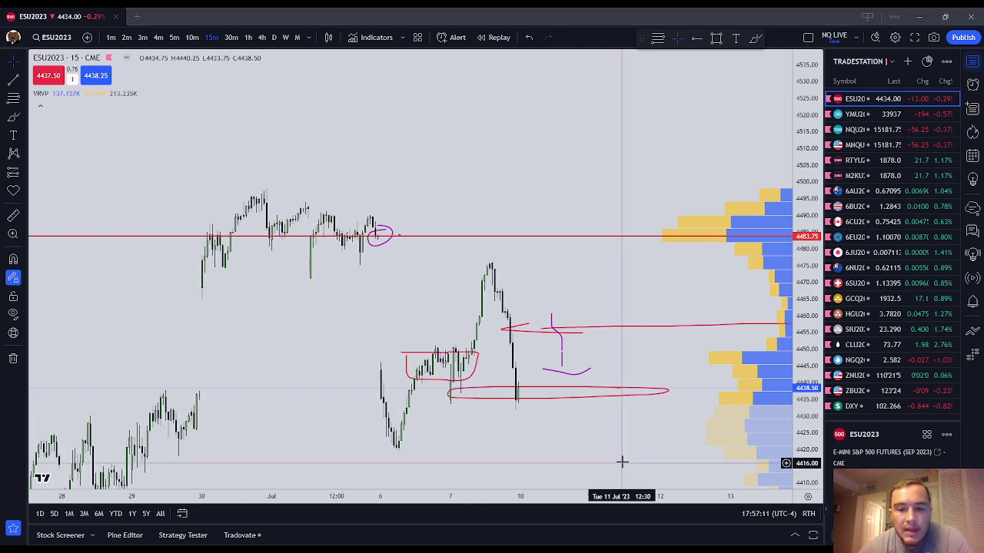
right_click(622, 464)
left_click(681, 496)
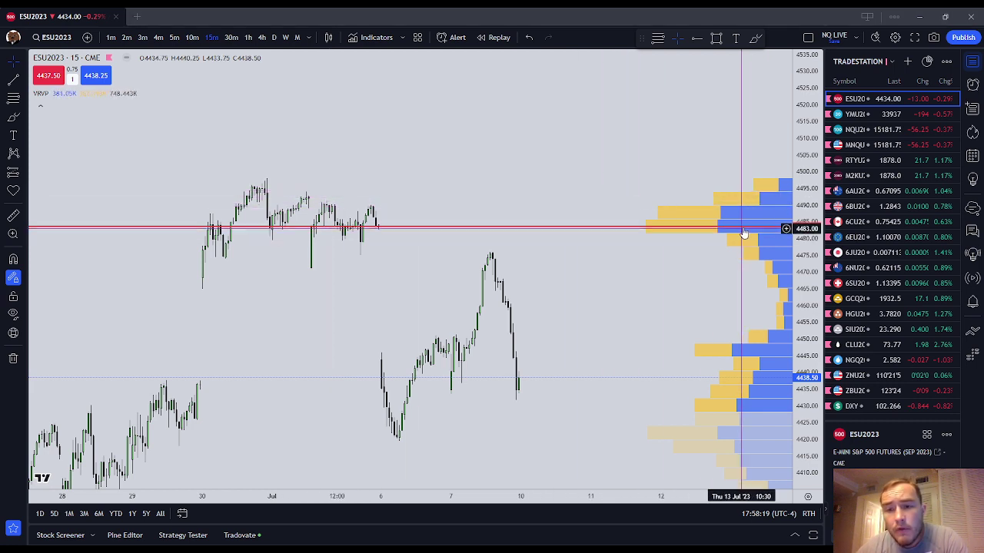
Step: Brush three short purple downward arrows below the July candles, from about 4422 to 4408, along the visible time axis
left_click(13, 117)
left_click(22, 116)
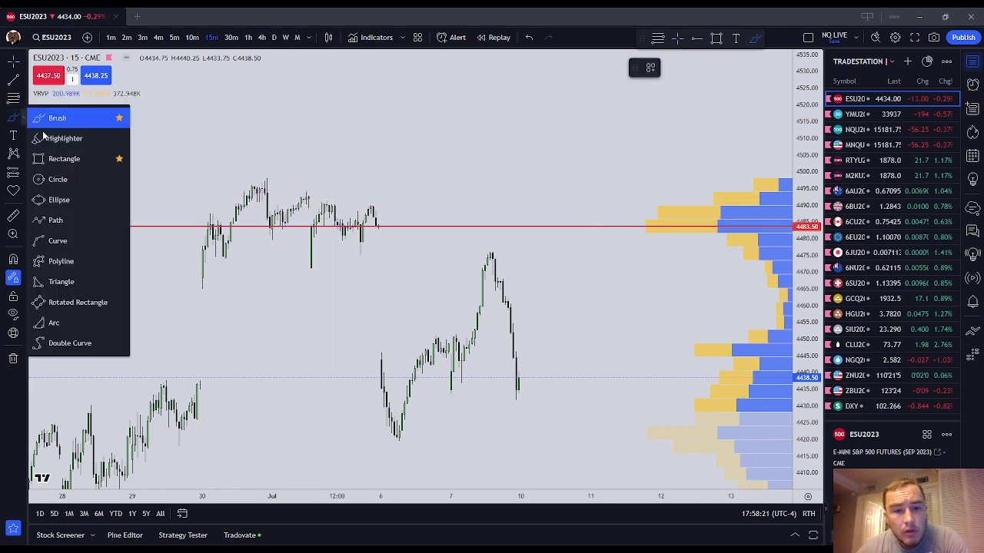
left_click_drag(578, 429, 590, 475)
mouse_move(496, 430)
left_mouse_down()
mouse_move(496, 472)
mouse_move(486, 481)
left_mouse_up()
mouse_move(433, 438)
left_mouse_down()
mouse_move(431, 478)
mouse_move(424, 468)
left_mouse_up()
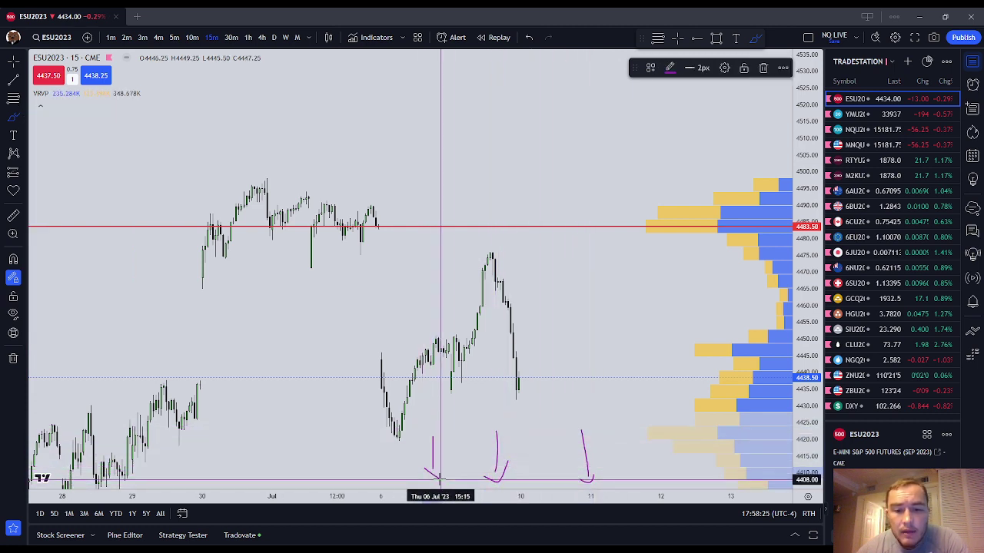
key("Escape")
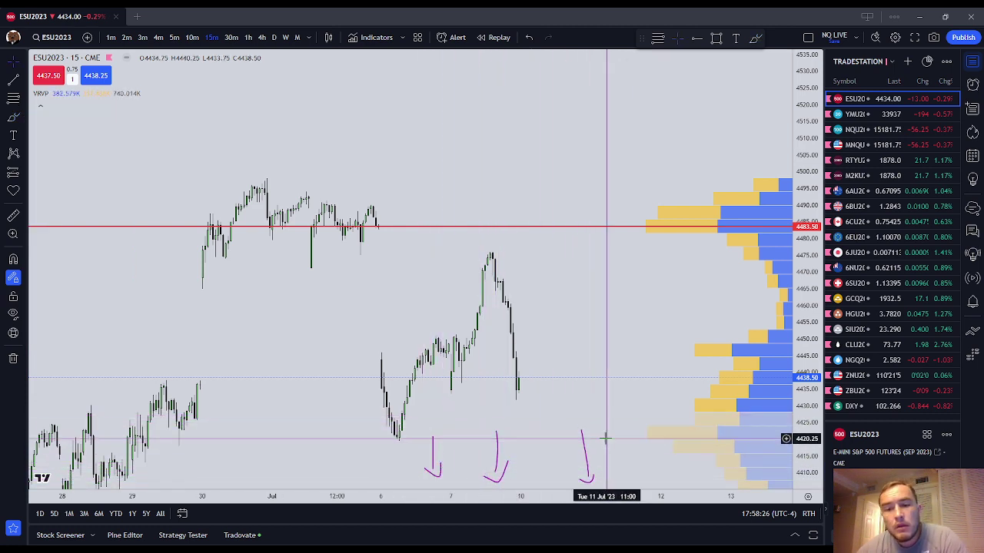
Step: Clear the arrows and brush a tall purple loop around the volume profile from about 4500 down to 4410
right_click(593, 399)
left_click(665, 500)
left_click(13, 117)
mouse_move(782, 170)
left_mouse_down()
mouse_move(648, 173)
mouse_move(683, 465)
mouse_move(757, 467)
mouse_move(790, 246)
mouse_move(773, 171)
left_mouse_up()
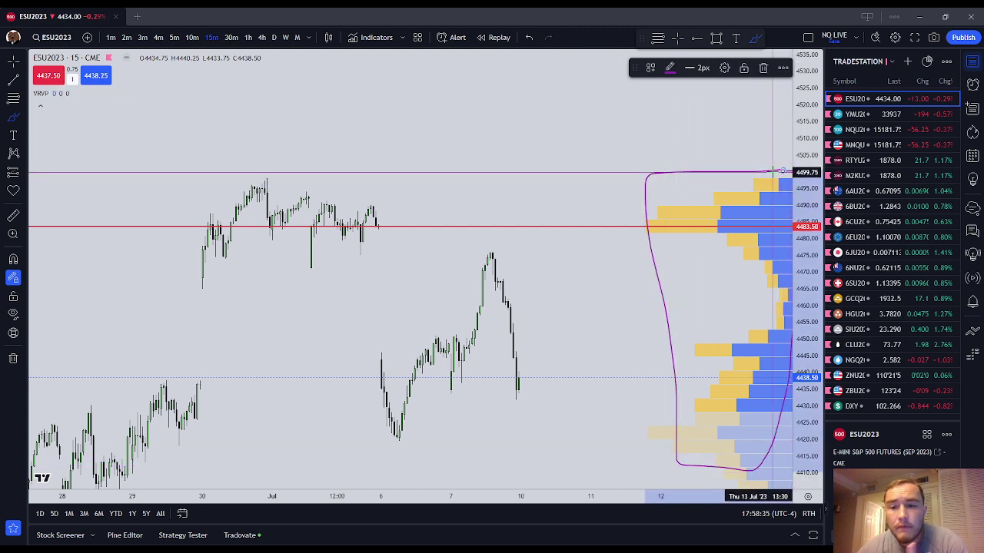
Step: Widen the view to the June candles and examine how the volume profile depends on the visible range
scroll(615, 331, "down", 4)
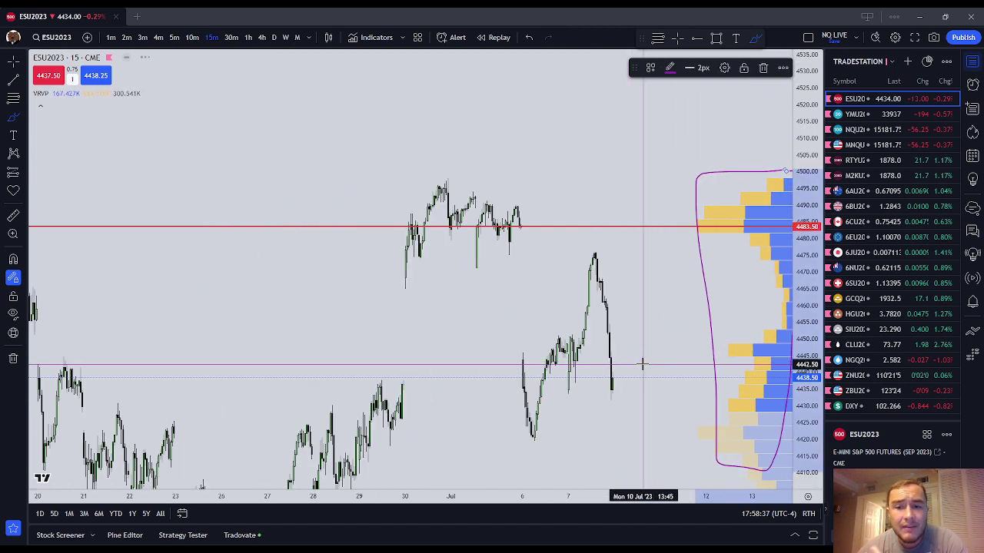
left_click_drag(636, 356, 691, 206)
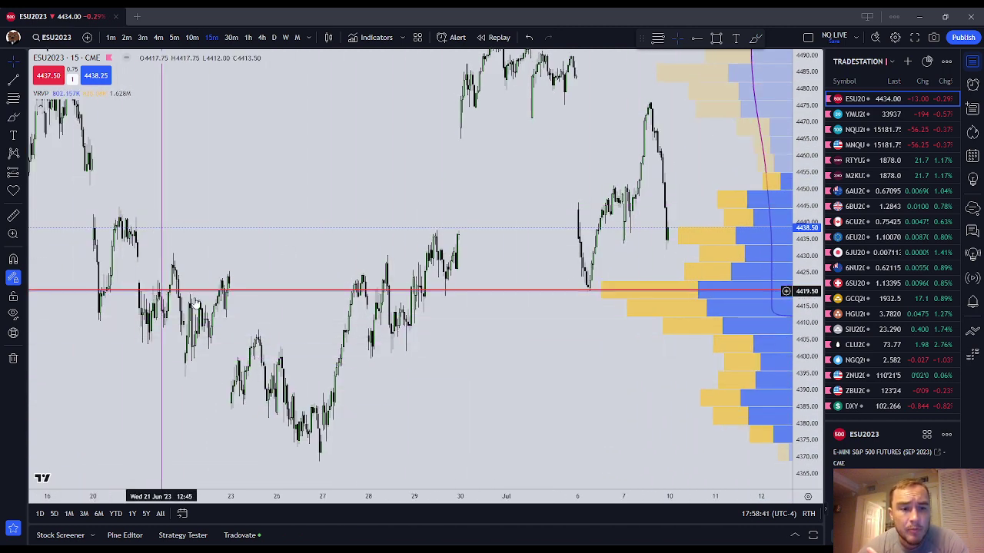
left_click_drag(543, 165, 436, 267)
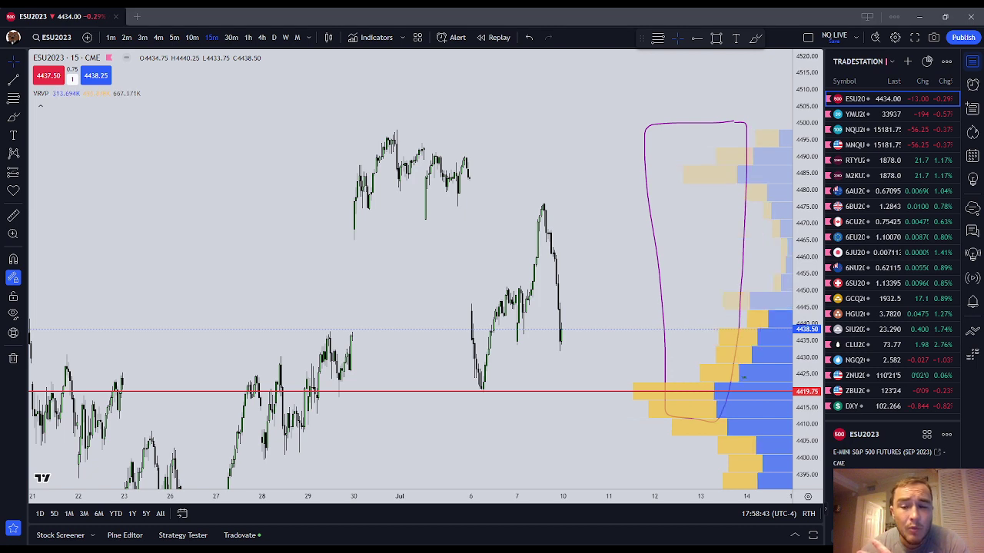